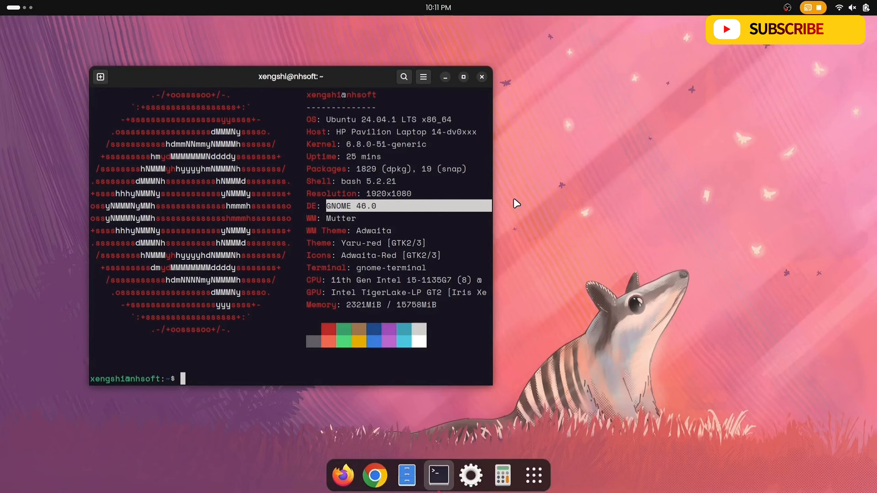
Minimise the terminal, open App Center and search it for "extension manager".
left_click(445, 77)
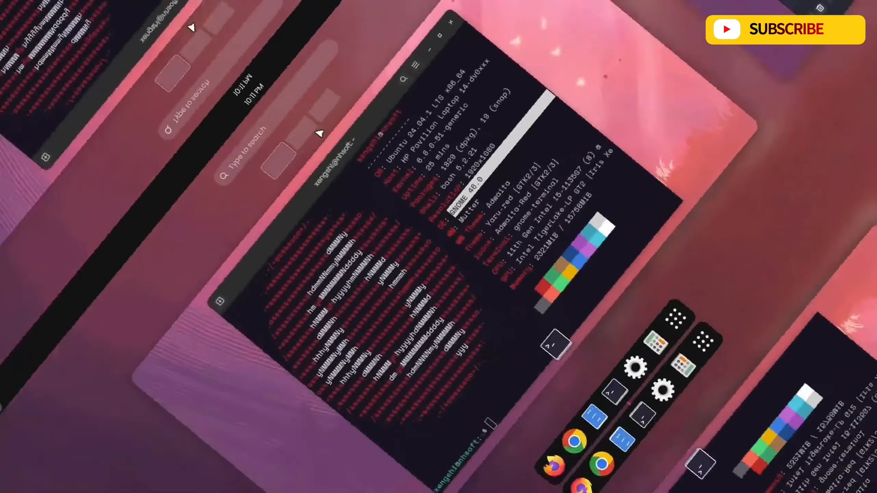
key("super+a")
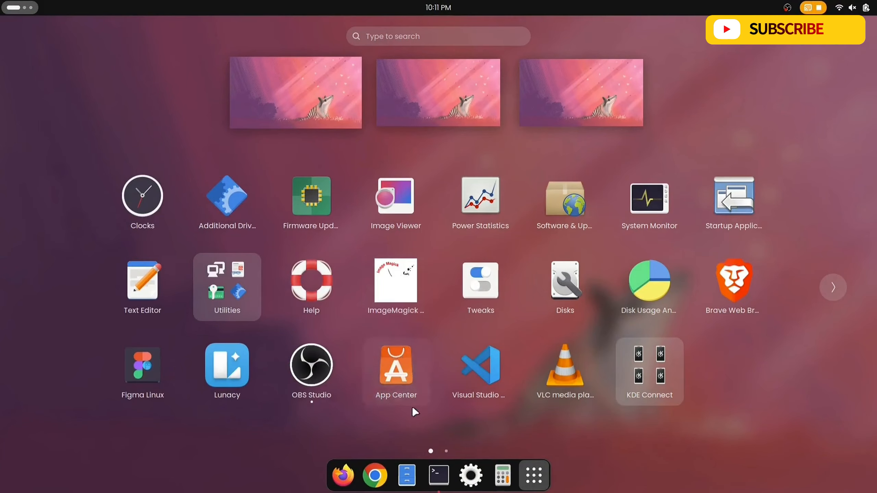
left_click(393, 366)
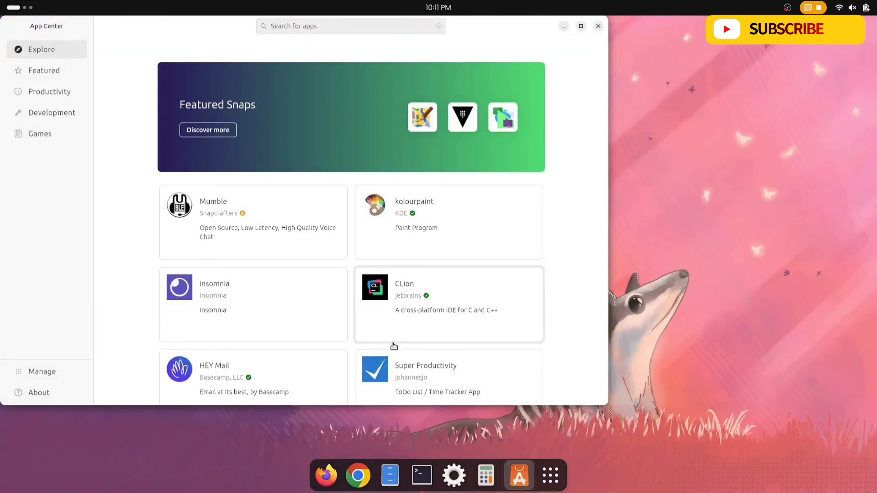
left_click(379, 27)
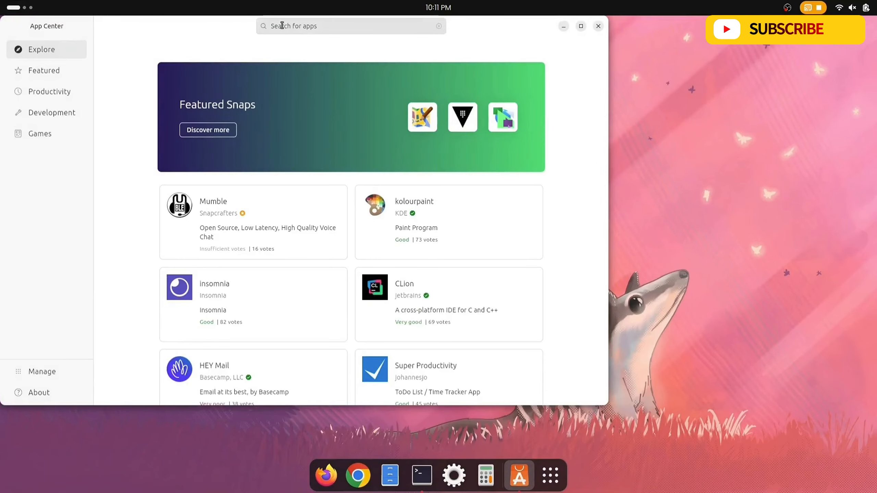
type("extension manager")
key("Return")
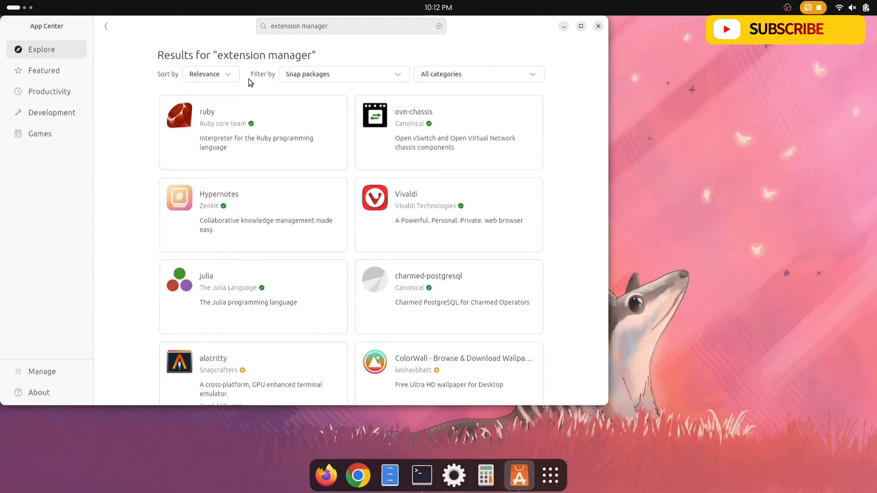
Filter the search results to Debian packages and install Extension Manager.
left_click(366, 78)
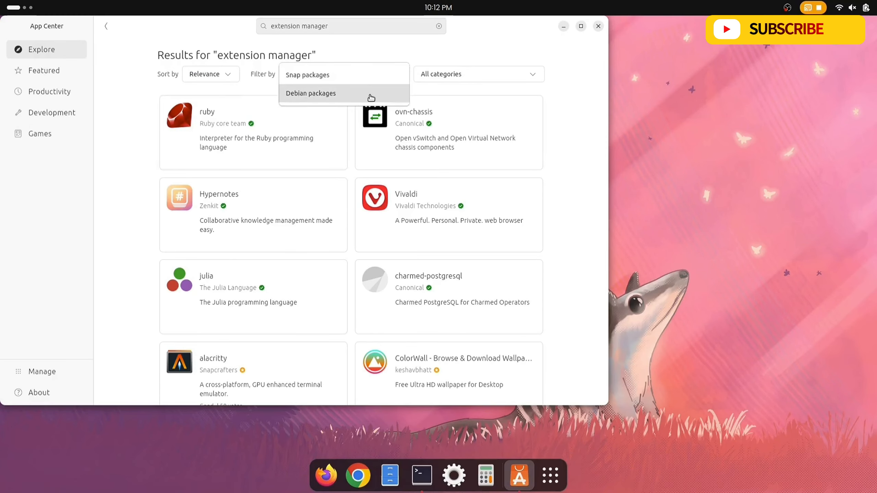
left_click(371, 97)
scroll(300, 160, "down", 10)
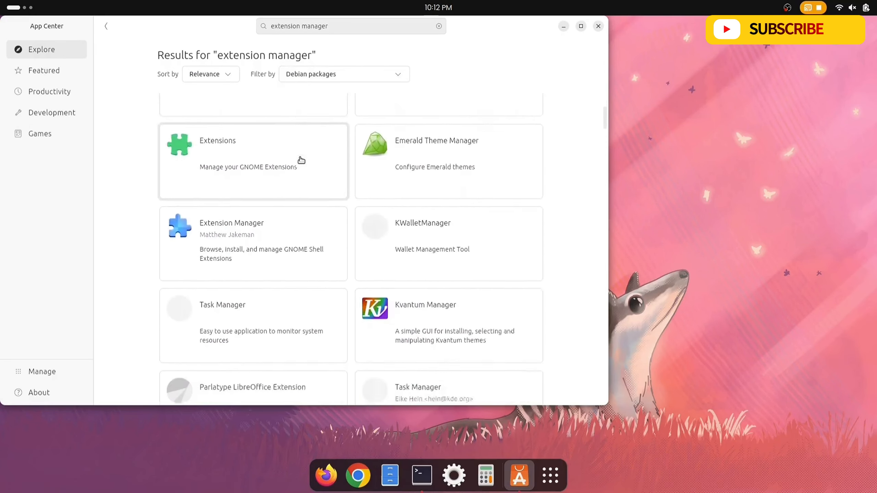
scroll(302, 160, "down", 1)
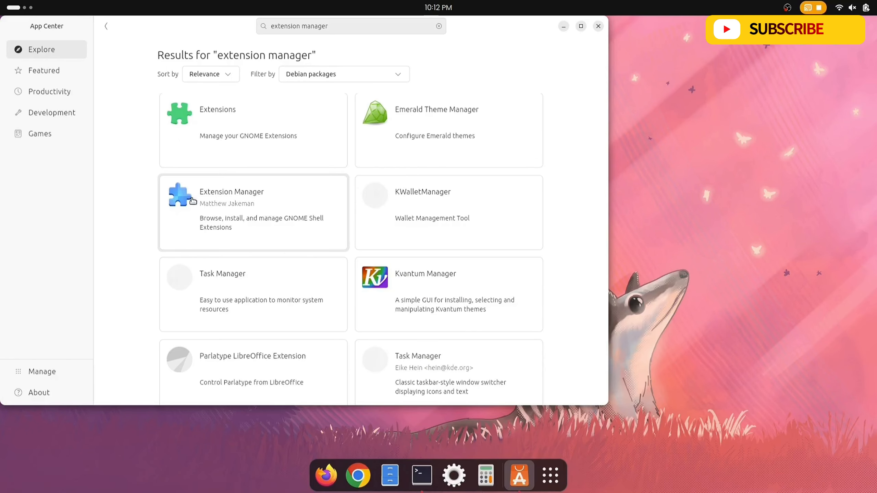
left_click(276, 211)
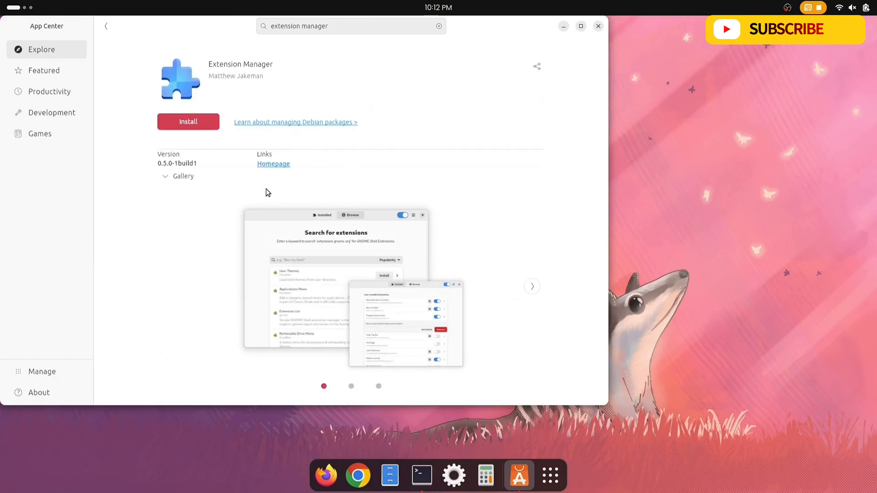
left_click(211, 127)
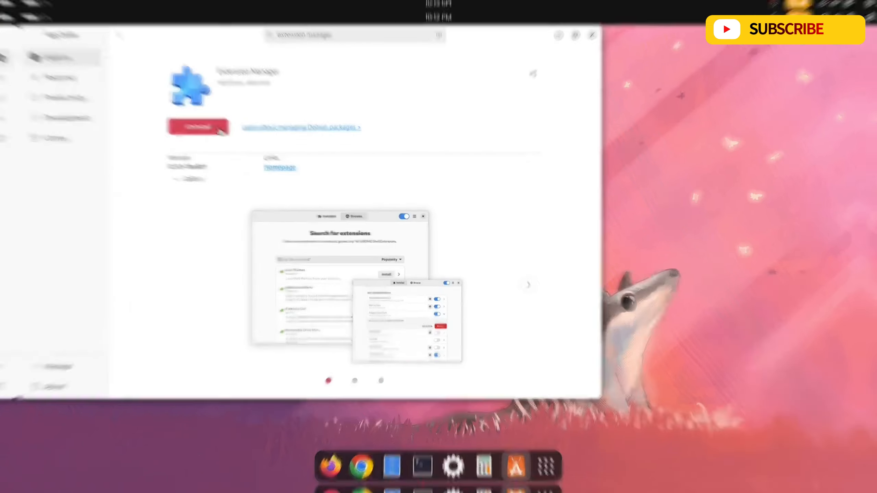
Open Extension Manager and search the online extensions for "add to desktop".
key("super+a")
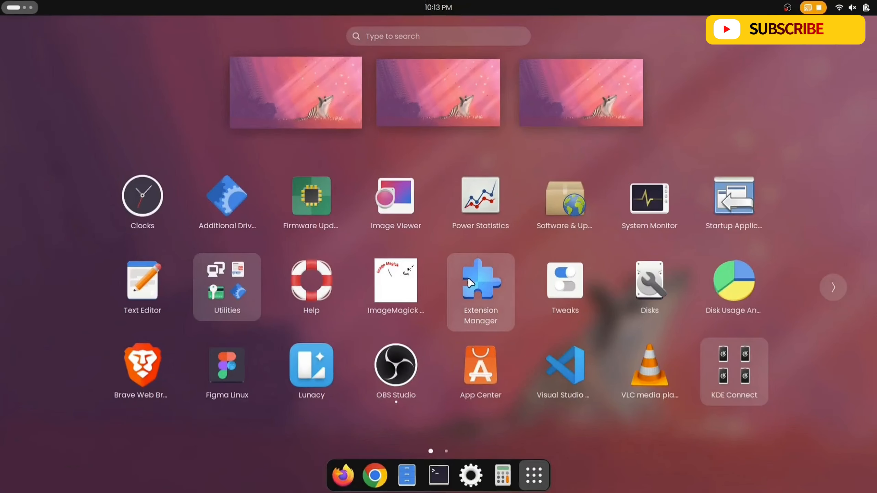
left_click(492, 277)
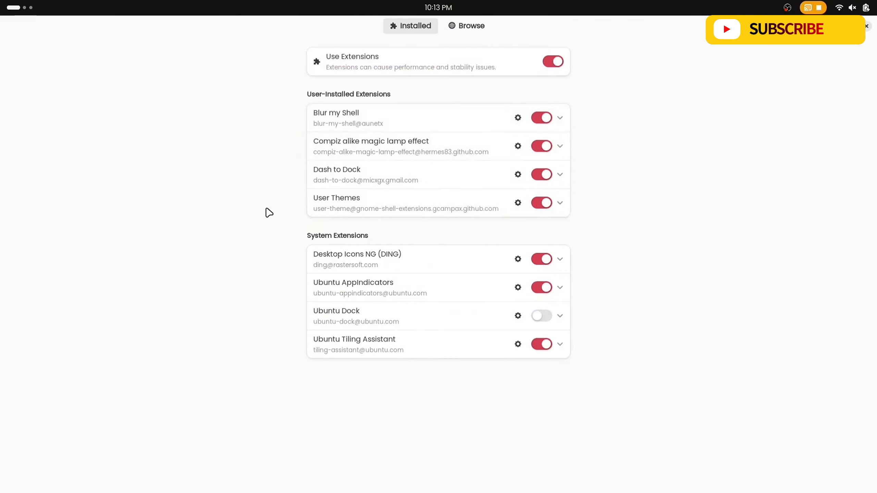
left_click(477, 26)
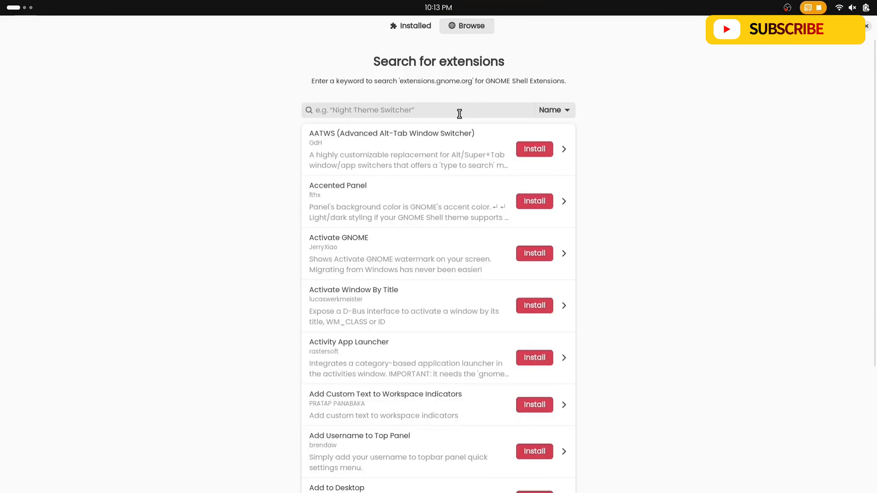
left_click(470, 110)
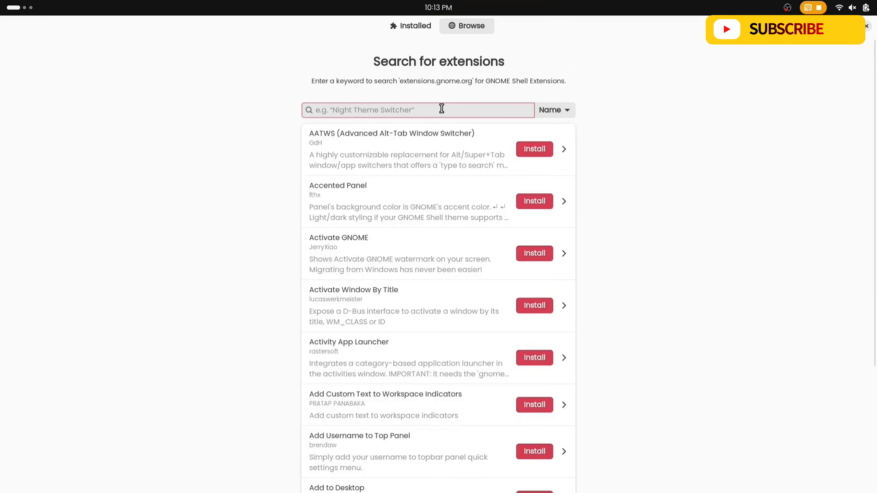
type("add to desktop")
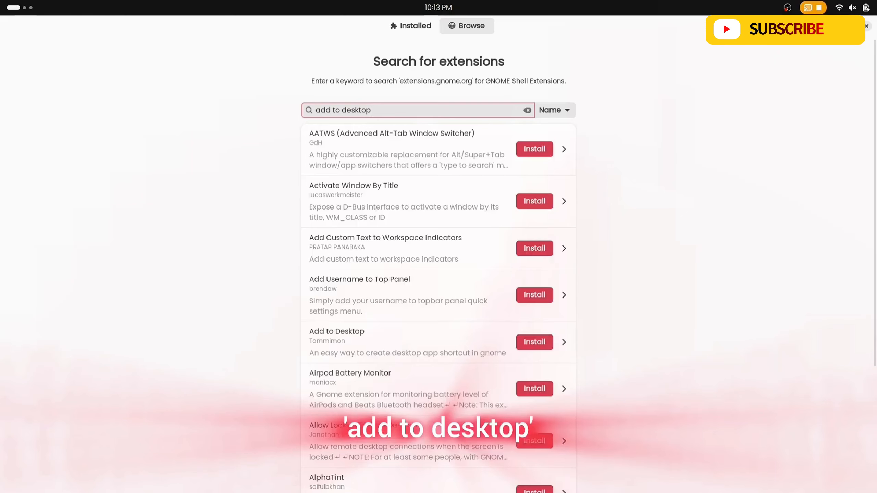
Install the Add to Desktop extension and get the Extension Manager window out of the way.
scroll(282, 314, "down", 2)
scroll(281, 313, "down", 2)
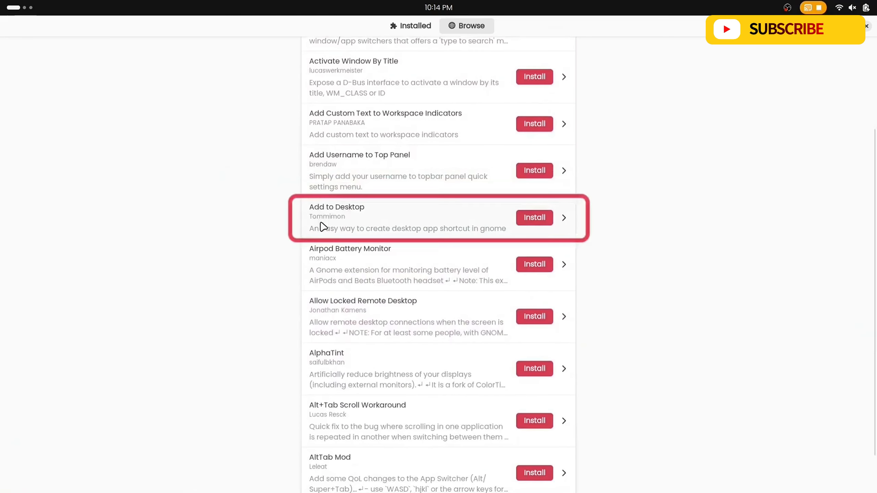
left_click(526, 222)
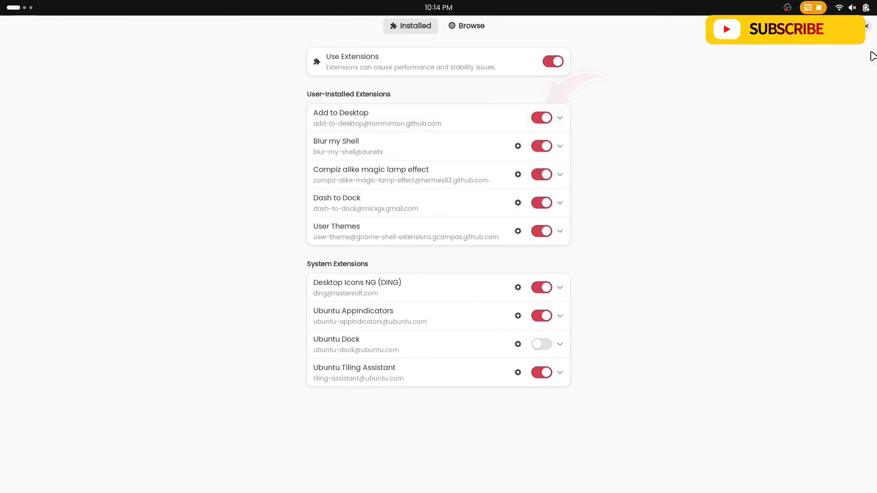
left_click(833, 26)
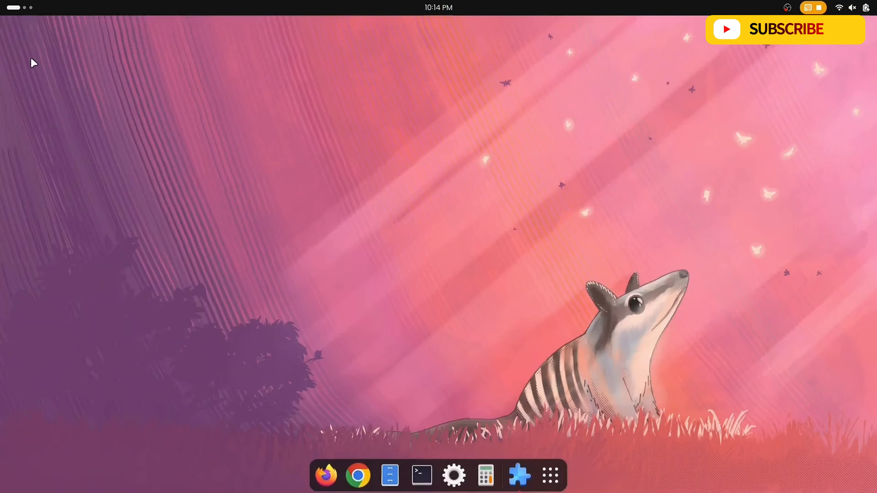
Try to place the Google Chrome launcher from the dock directly on the desktop.
left_click_drag(32, 58, 281, 242)
left_click_drag(363, 478, 52, 171)
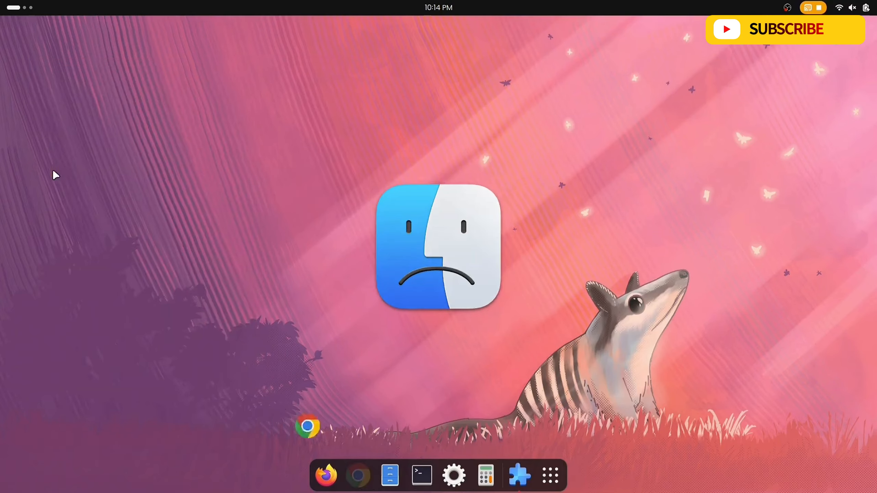
left_click_drag(358, 476, 20, 116)
Add a desktop shortcut for Visual Studio Code from the application grid.
key("super")
key("super")
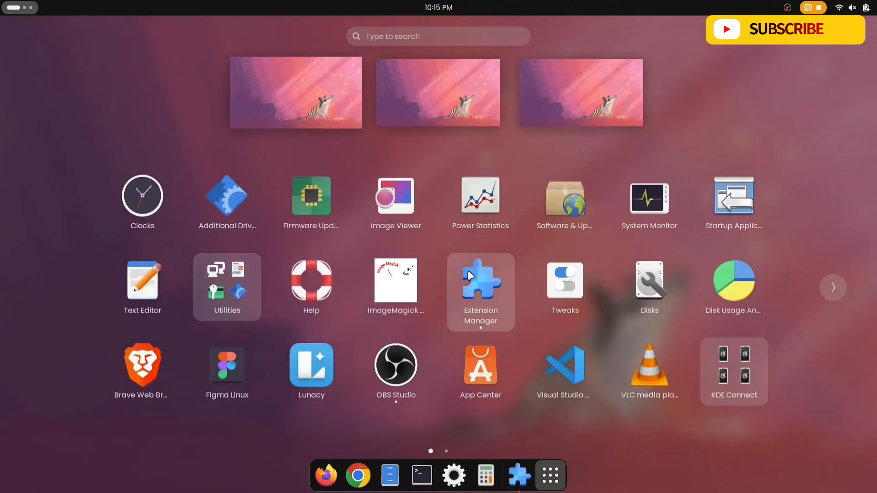
right_click(562, 364)
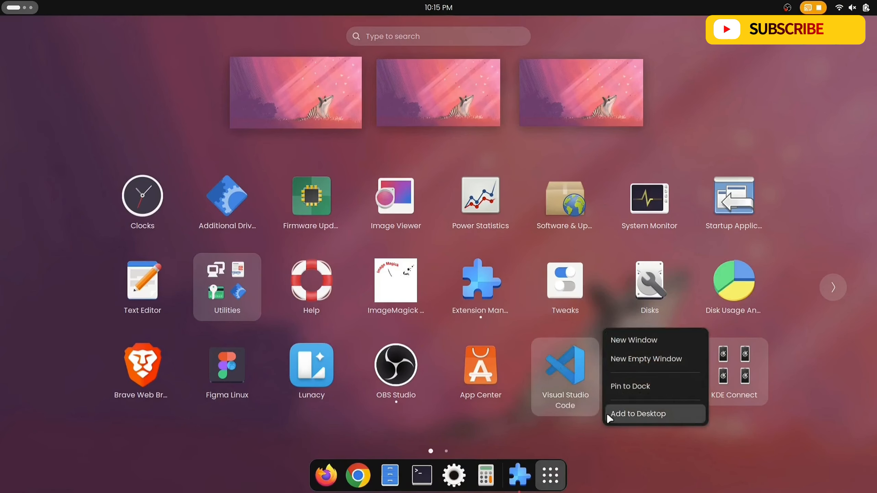
left_click(645, 414)
left_click(651, 415)
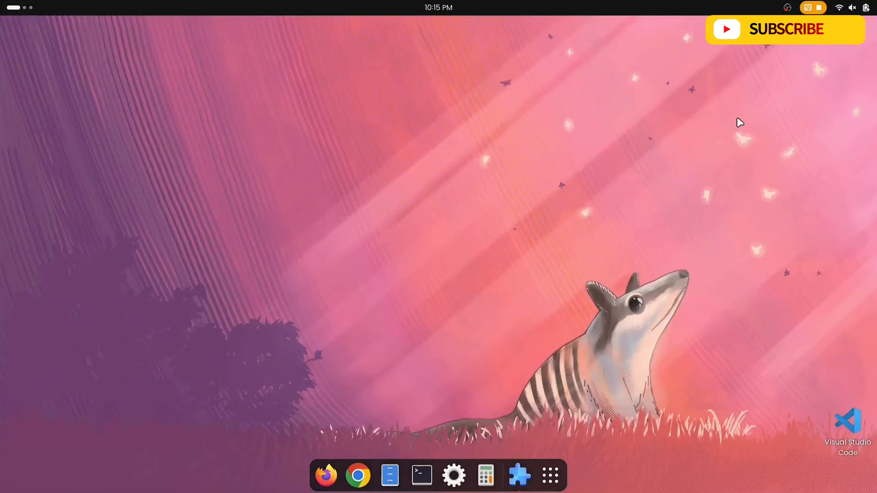
Line up the Visual Studio Code shortcut with the Google Chrome shortcut beneath it in the desktop's upper-left area, and dismiss the notification.
left_click_drag(856, 429, 47, 90)
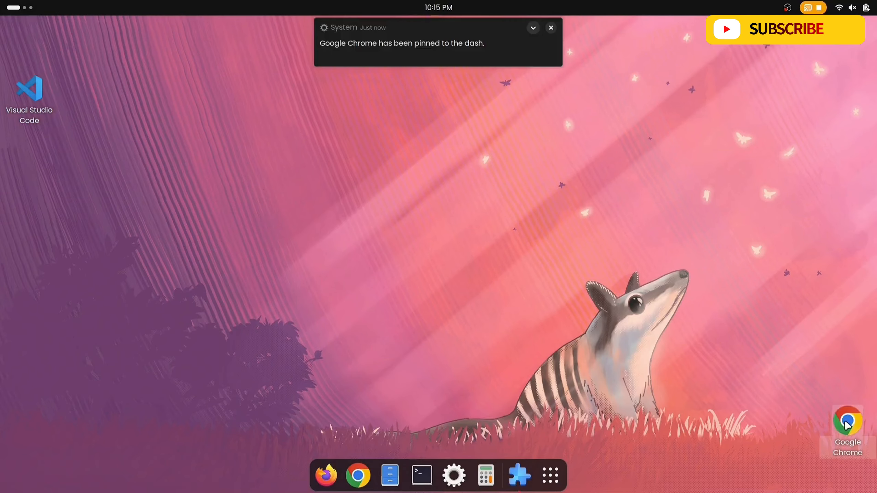
left_click_drag(846, 425, 32, 161)
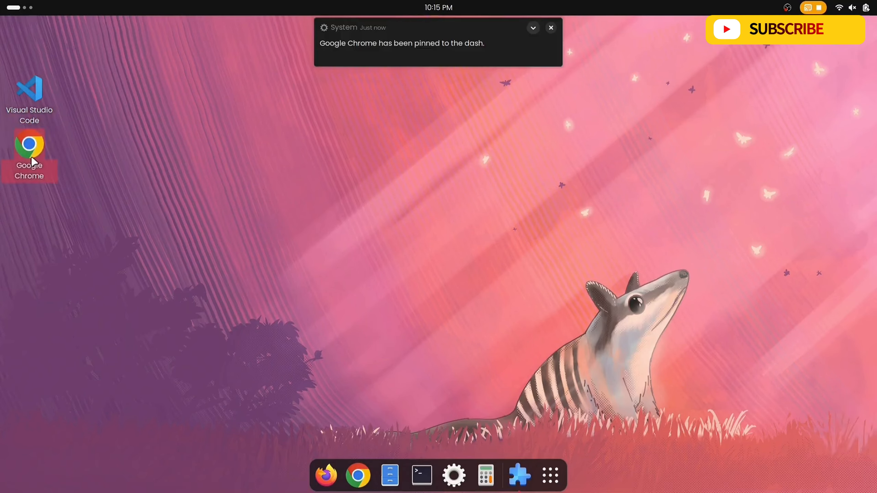
left_click(551, 28)
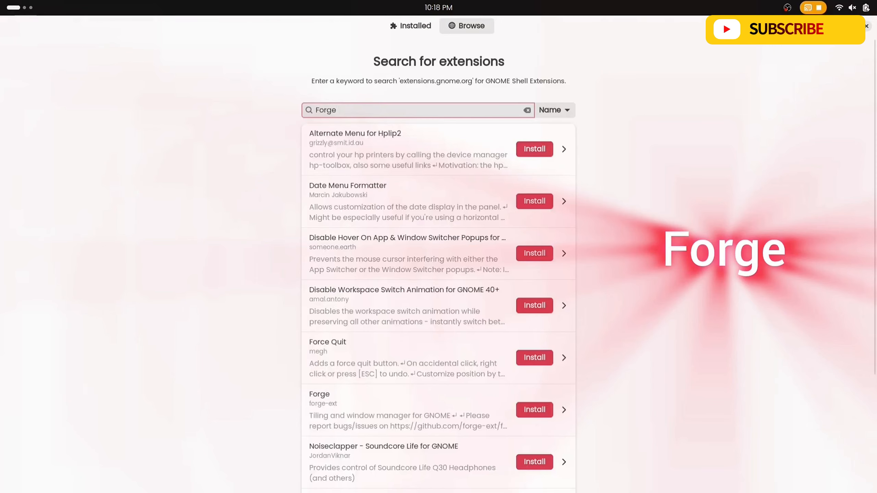
Open the details page of the Forge extension from the extension search results.
scroll(318, 280, "down", 4)
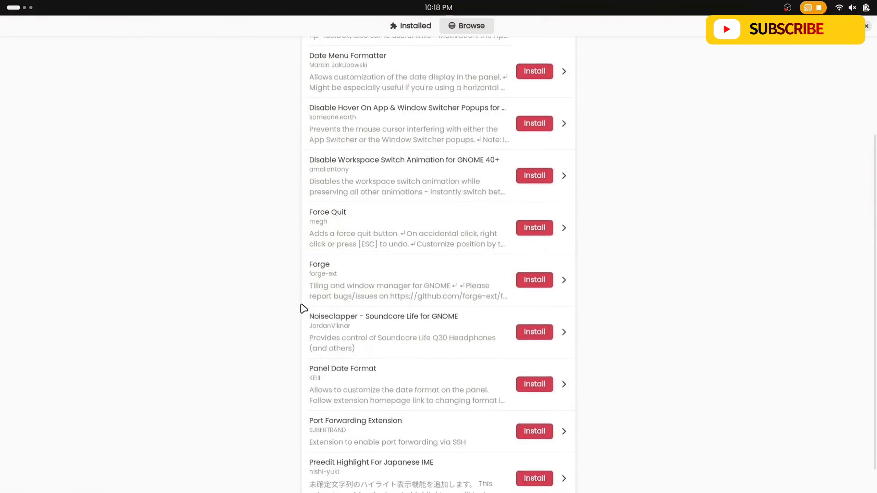
left_click(326, 279)
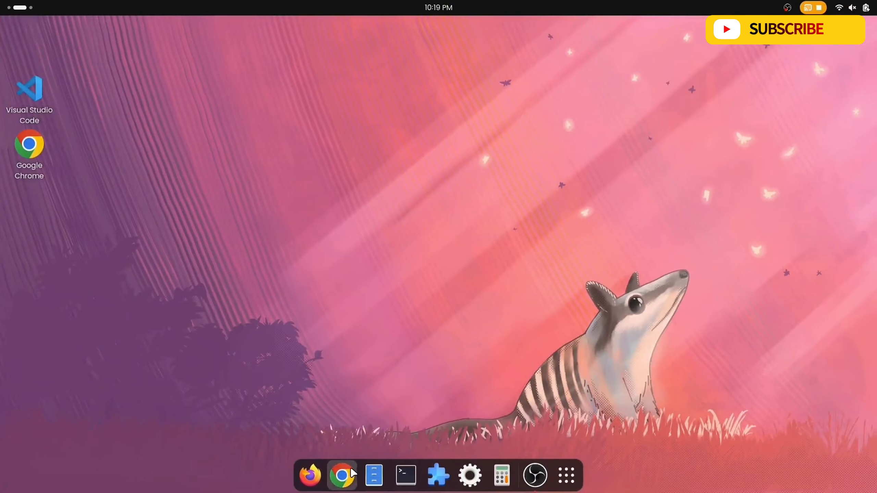
Open Chrome, Files, Terminal and Settings on the empty workspace and move the overlapping windows around.
left_click(343, 475)
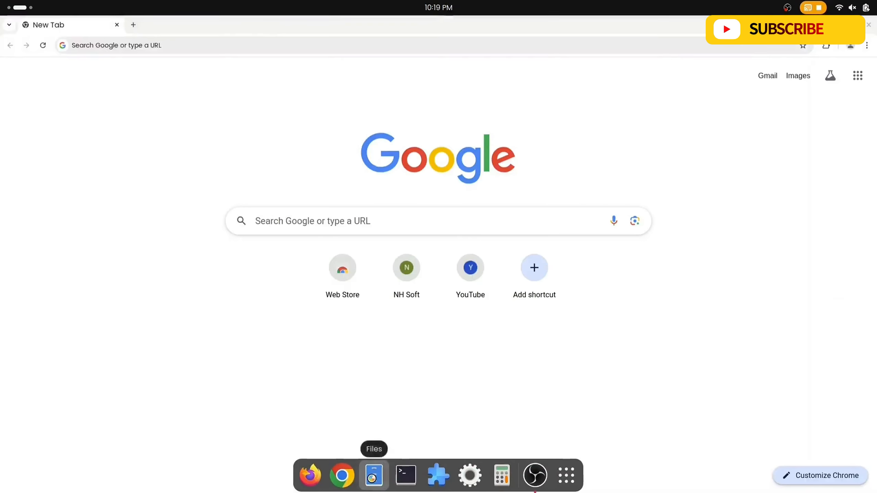
left_click(374, 475)
left_click(406, 475)
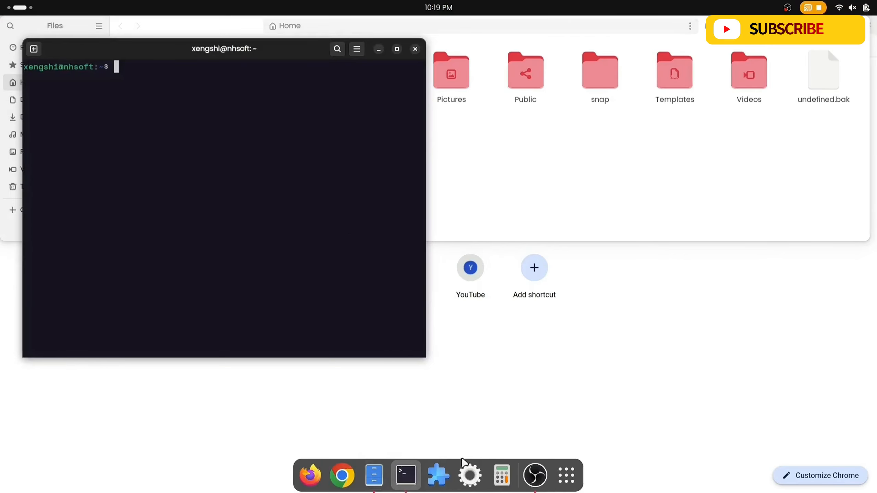
left_click(464, 469)
left_click_drag(273, 73, 528, 142)
left_click_drag(277, 49, 344, 109)
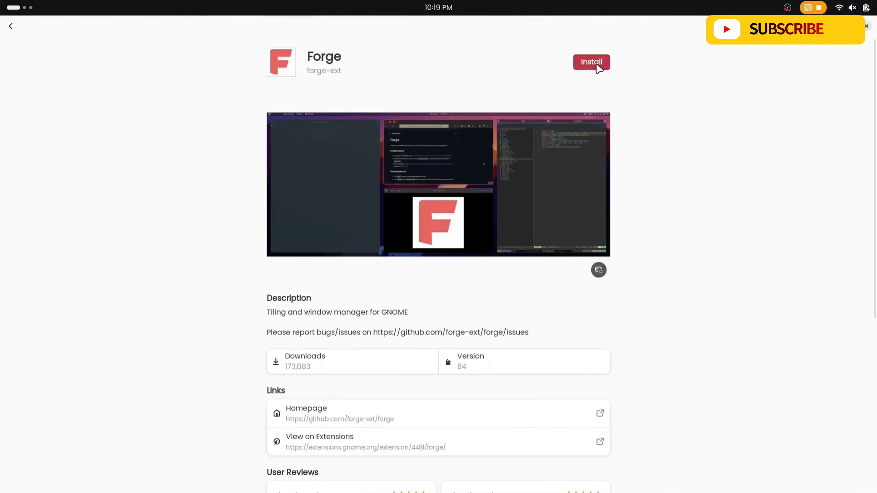
Install the Forge tiling extension and confirm the installation.
left_click(598, 67)
left_click(472, 290)
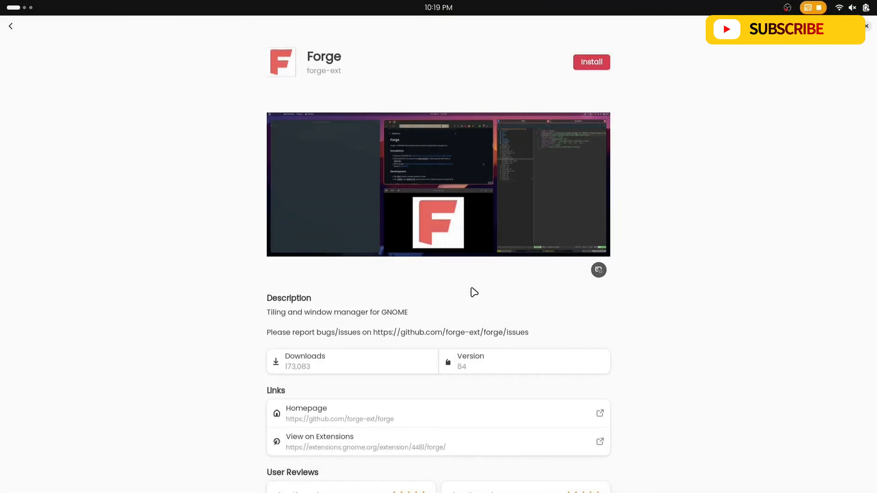
Switch to the second workspace and launch Chrome, Files and Terminal to try out Forge's automatic tiling.
key("ctrl+alt+Right")
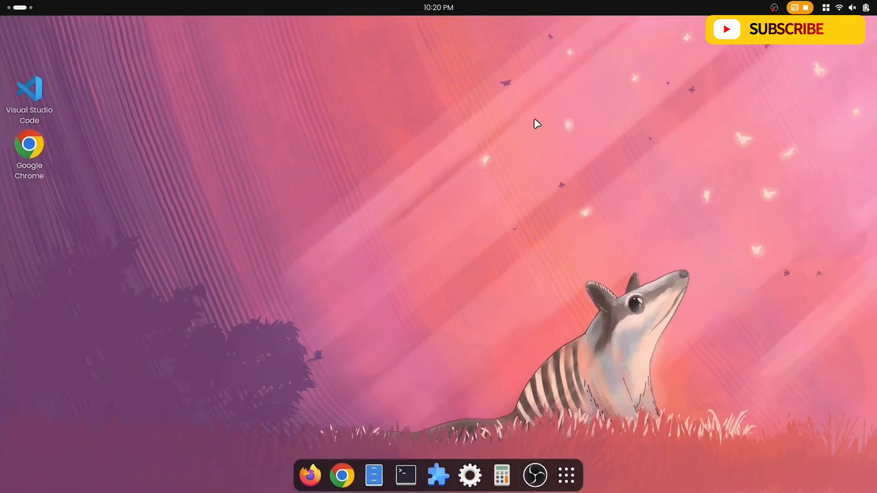
left_click(342, 476)
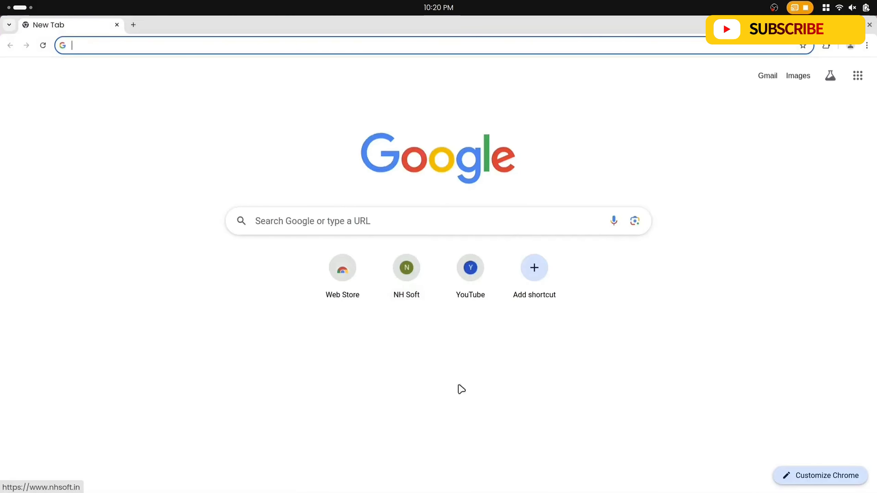
left_click(369, 474)
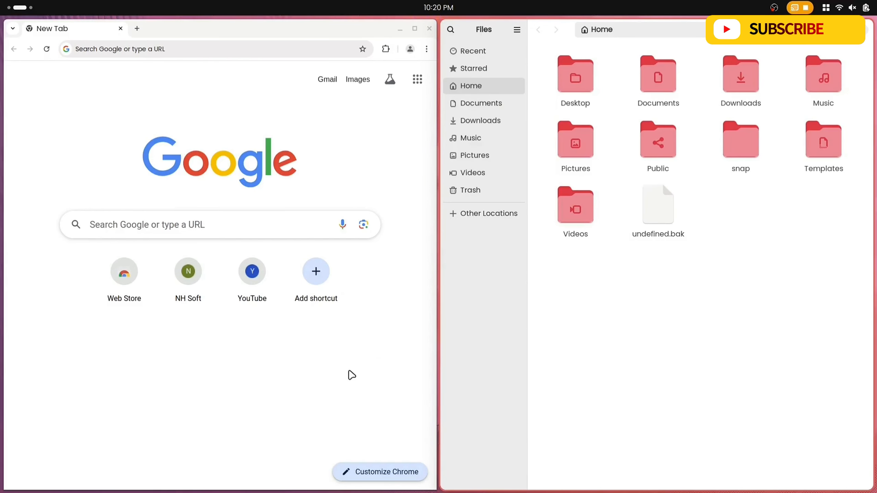
left_click(406, 474)
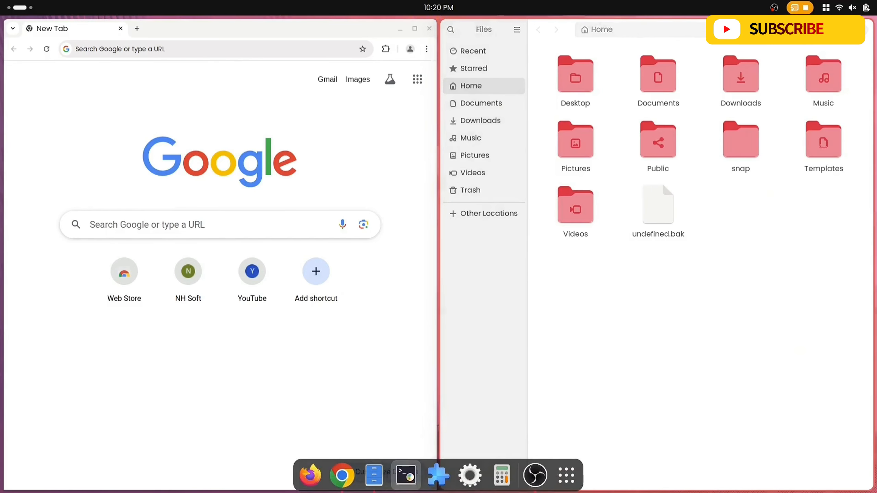
Add Settings to the tiled windows, and try tiling on the third workspace by opening Files beside Firefox and Text Editor, closing it at the end.
left_click(478, 478)
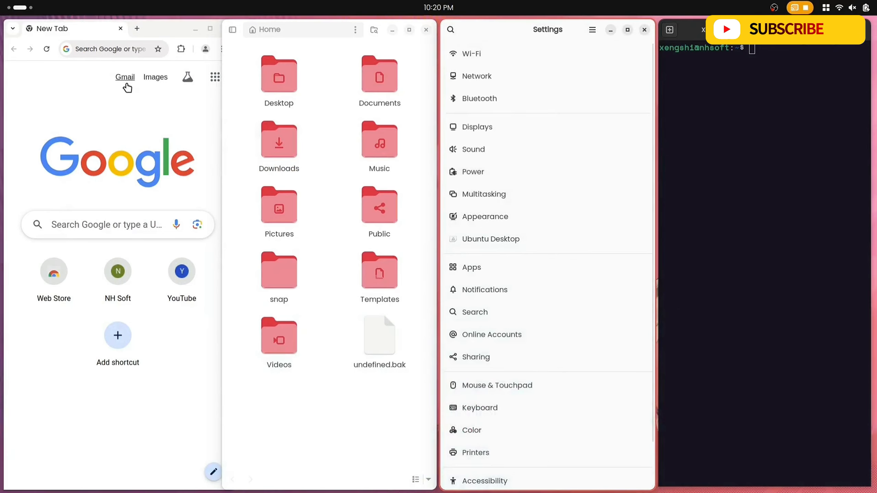
left_click(126, 84)
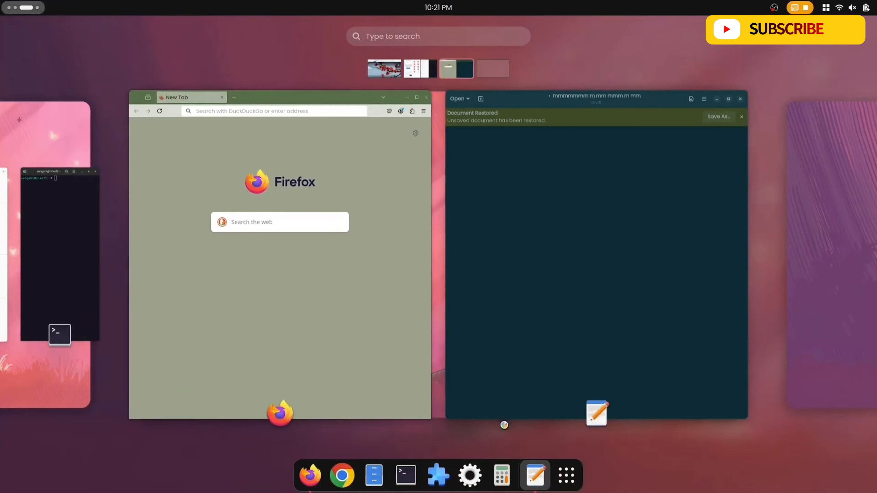
left_click(381, 471)
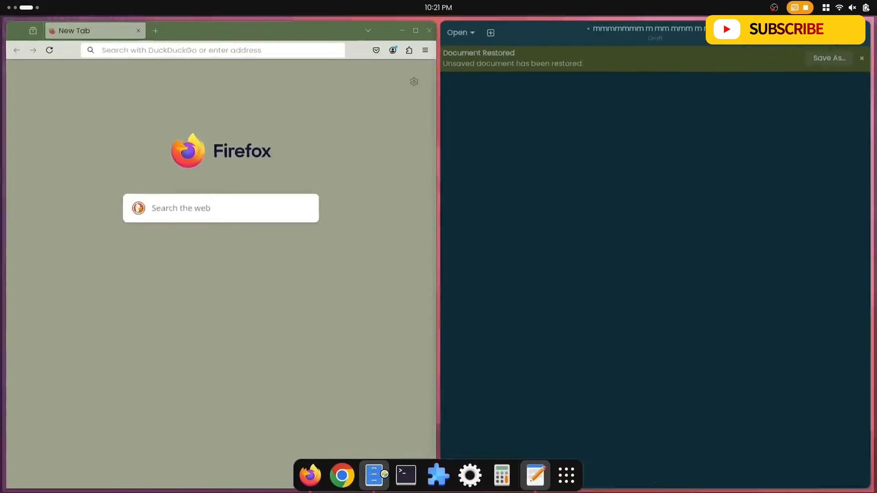
left_click(402, 408)
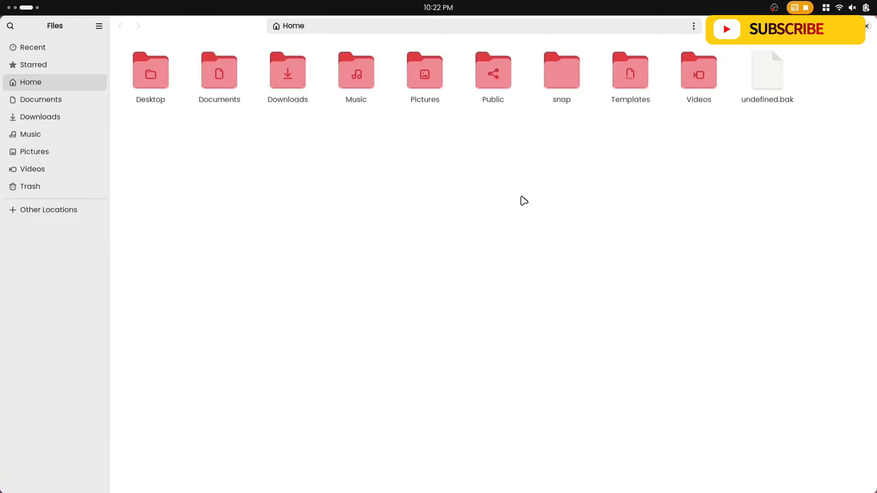
key("alt+F4")
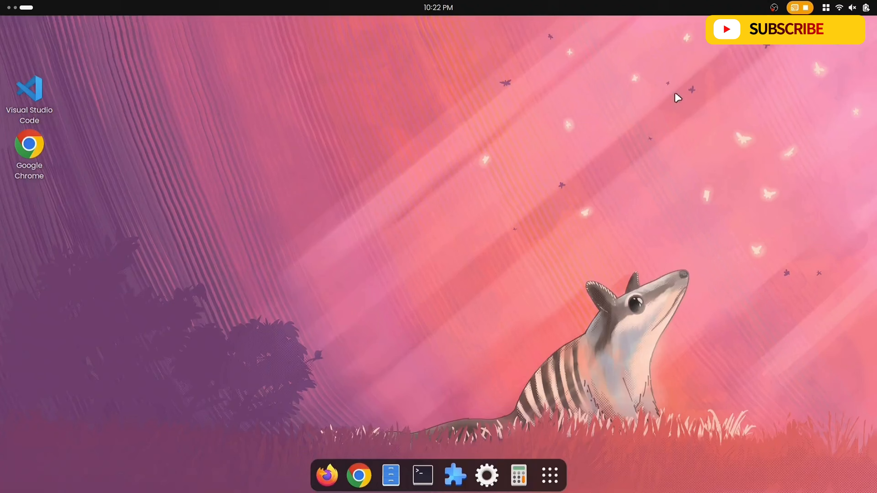
Turn off Tiling in the system quick settings and dismiss them.
left_click(858, 5)
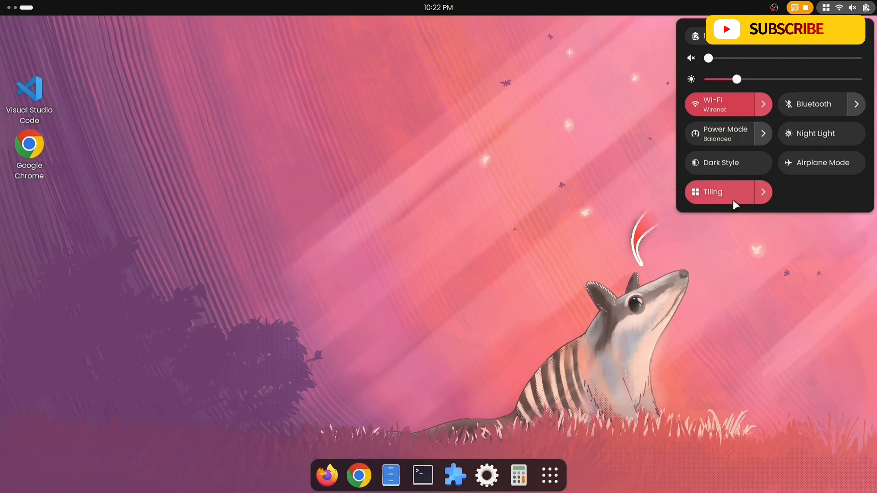
left_click(719, 192)
left_click(566, 240)
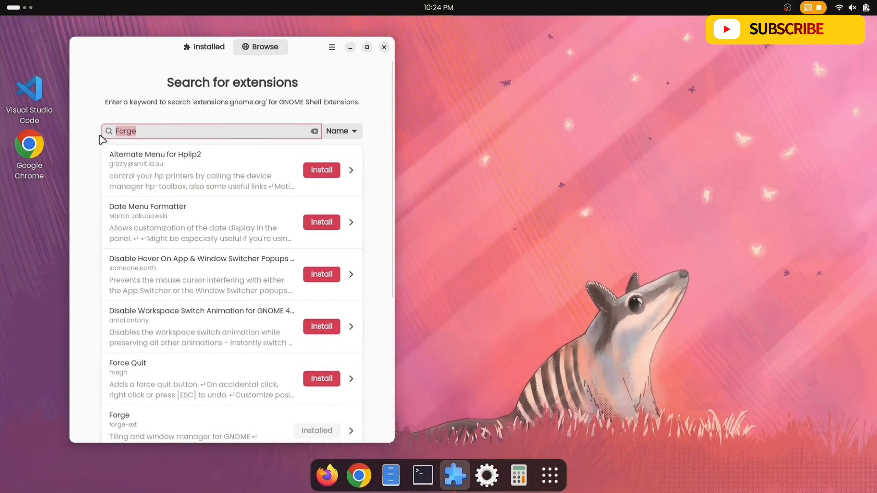
Search for extensions with "fuzzy search", load more results and look through the list.
type("fuzzy search")
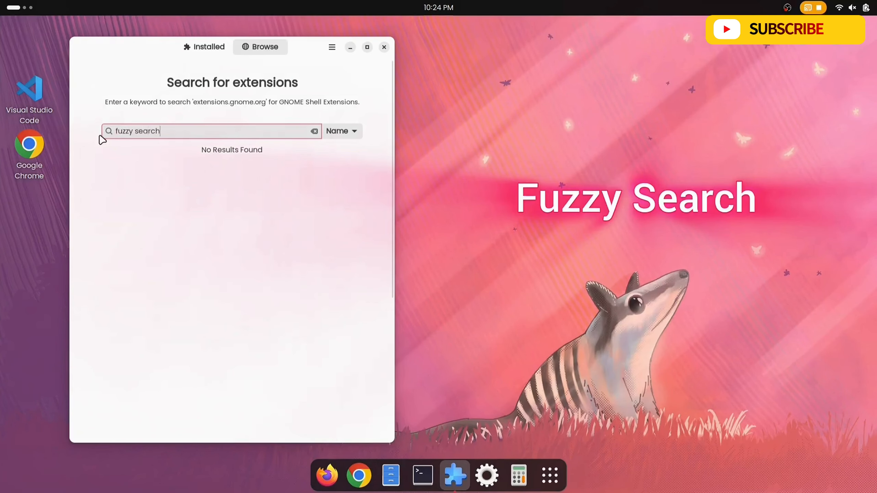
scroll(182, 207, "down", 5)
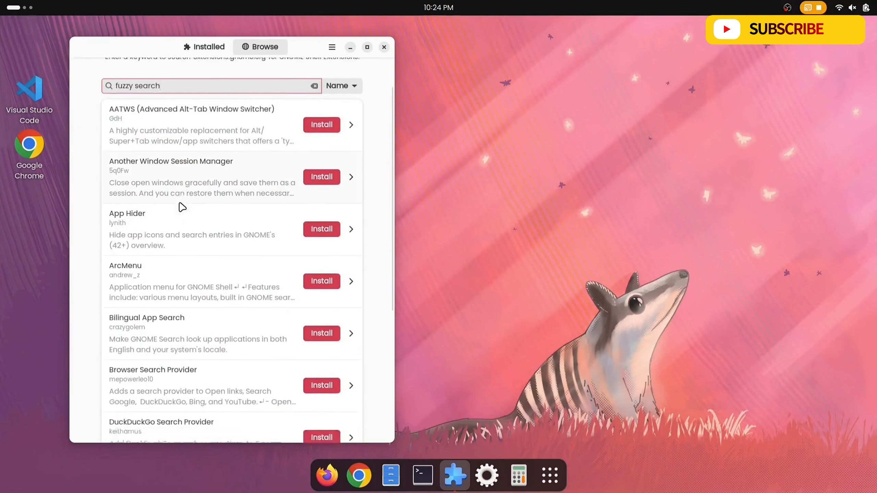
scroll(181, 207, "down", 3)
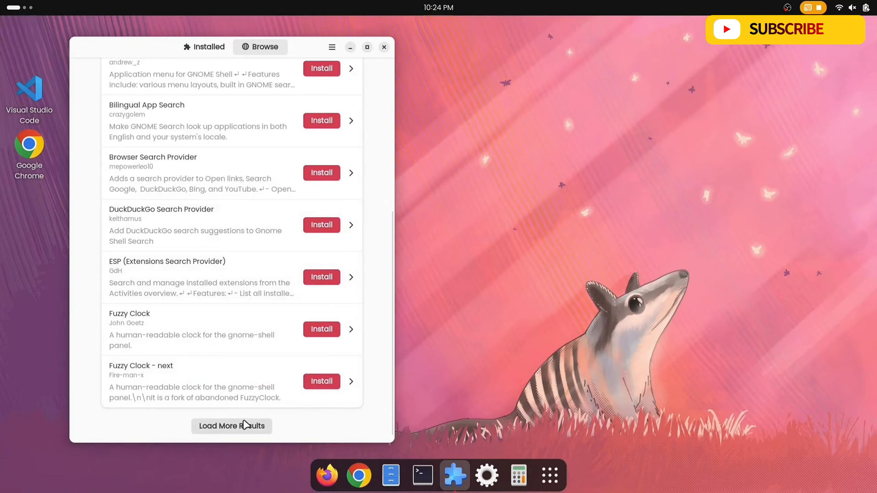
left_click(248, 433)
scroll(237, 377, "down", 8)
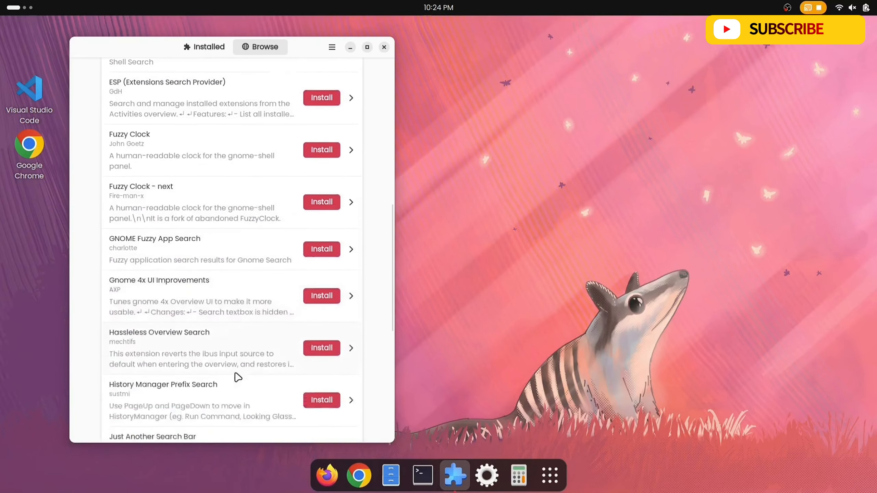
scroll(236, 377, "down", 5)
scroll(235, 376, "up", 15)
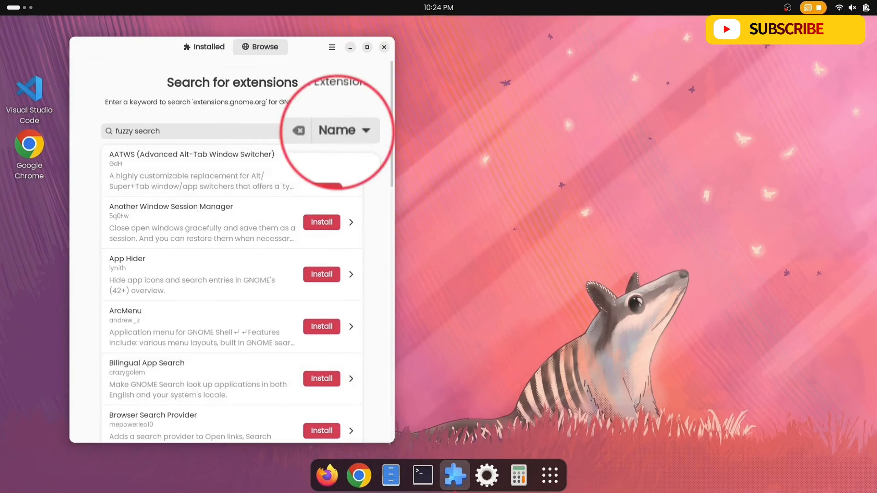
Sort the extension results by Relevance and install GNOME Fuzzy App Search, confirming the download.
left_click(342, 131)
left_click(356, 152)
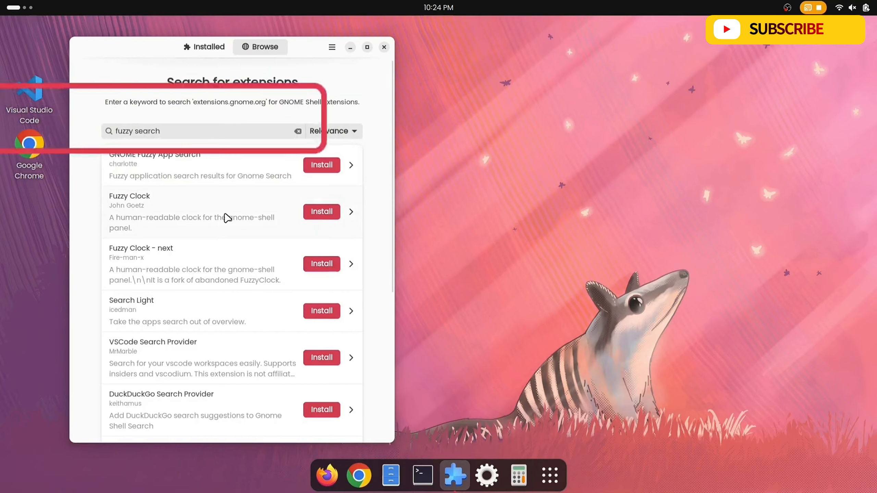
left_click(183, 166)
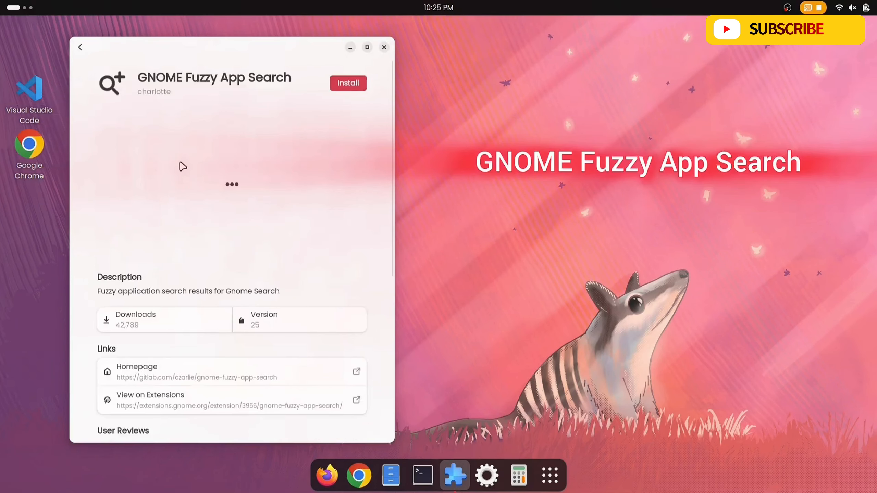
left_click(348, 84)
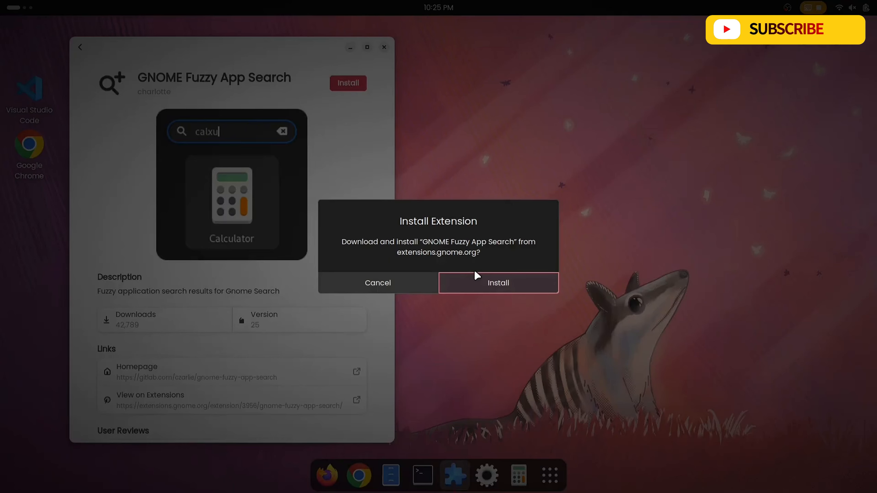
left_click(485, 282)
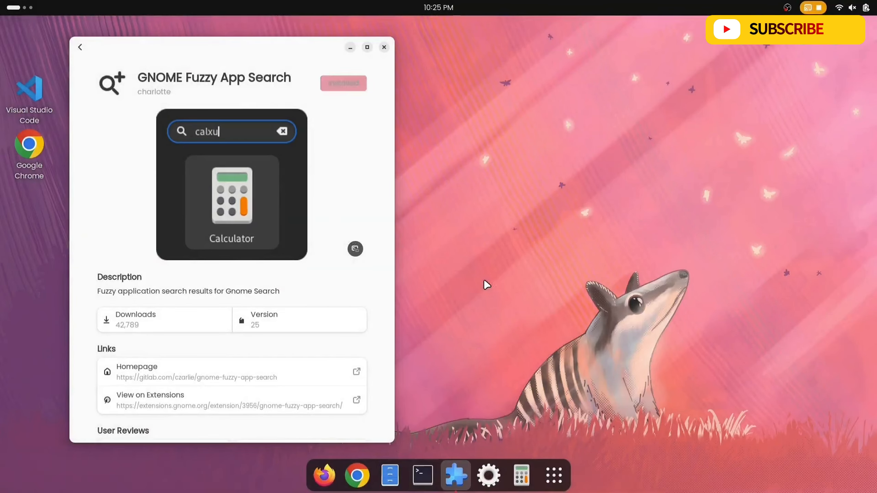
Show the applications overview, test the fuzzy search with the misspelled name "xrome", and clear the query.
key("super+a")
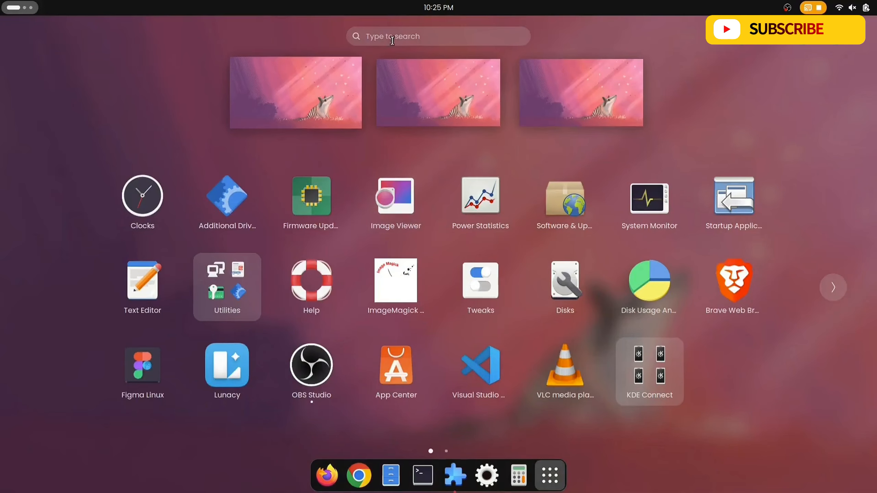
type("xrome")
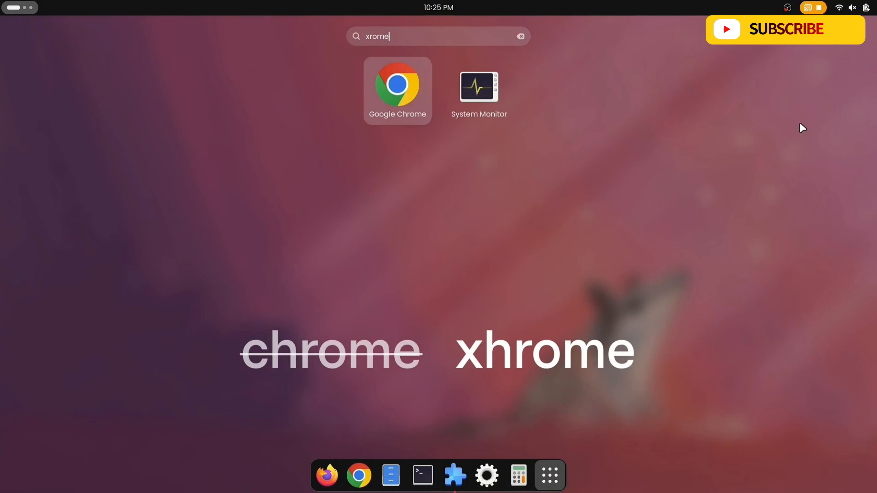
key("BackSpace")
key("BackSpace")
key("BackSpace")
key("BackSpace")
key("BackSpace")
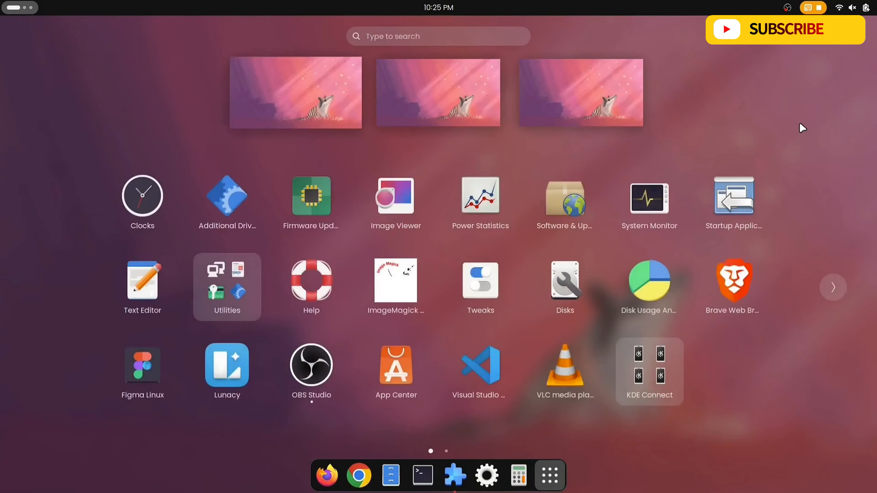
Test the application search with the queries "aagfox", "cmd" and "Phile".
type("aagfox")
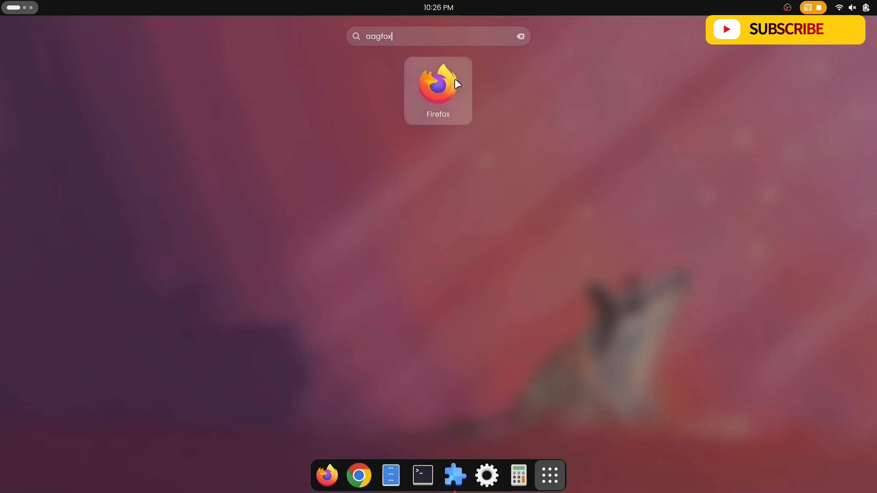
left_click(520, 37)
type("cmd")
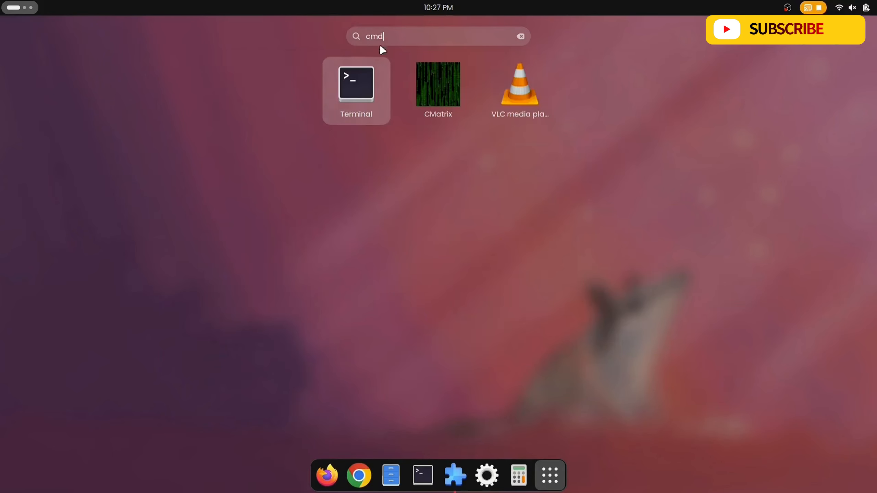
type("Phile")
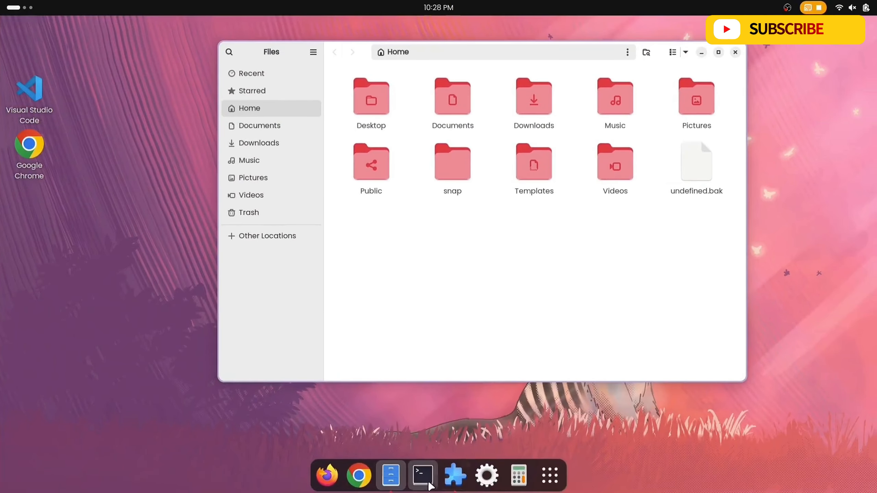
Launch Terminal, place its window overlapping Files, and switch focus back and forth between the two windows.
left_click(423, 476)
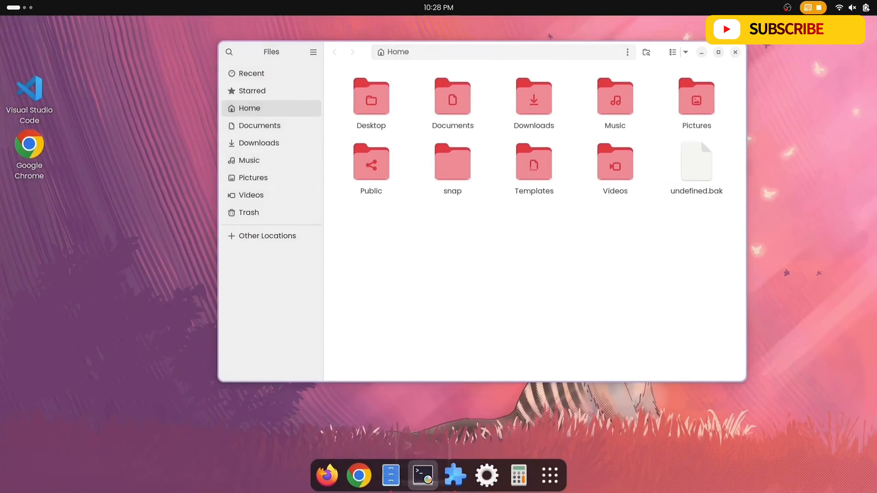
left_click_drag(121, 26, 164, 104)
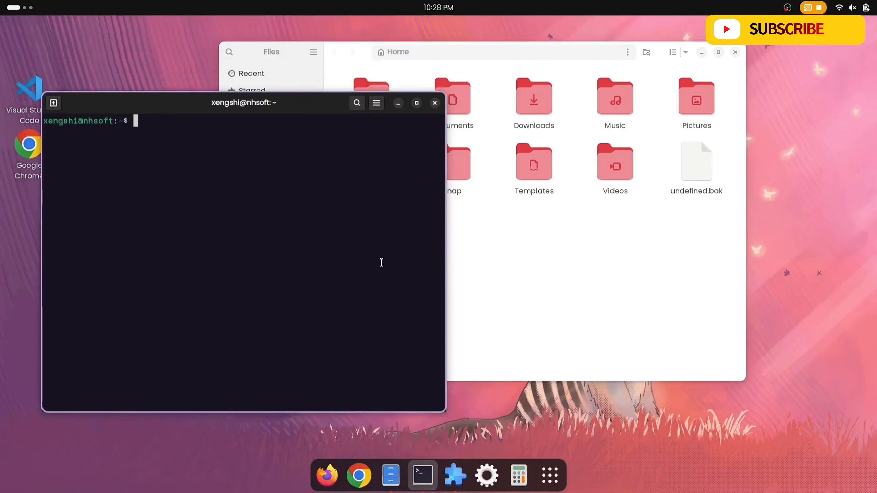
left_click(586, 289)
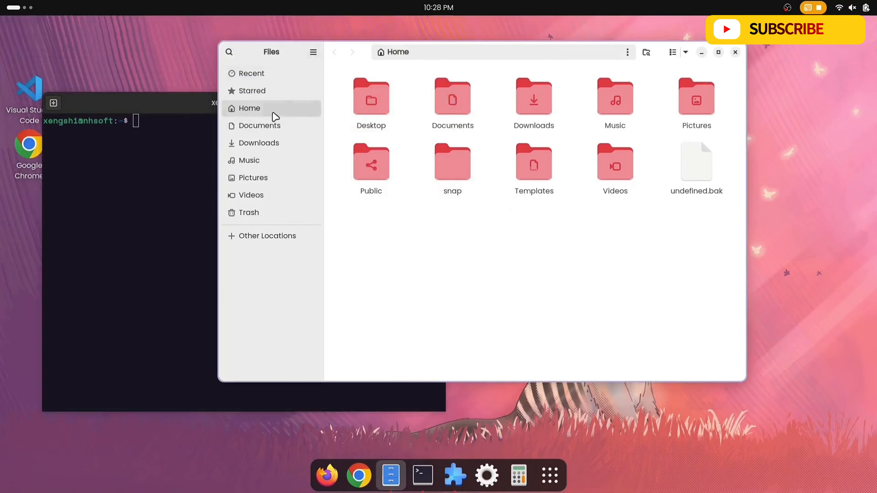
left_click(185, 112)
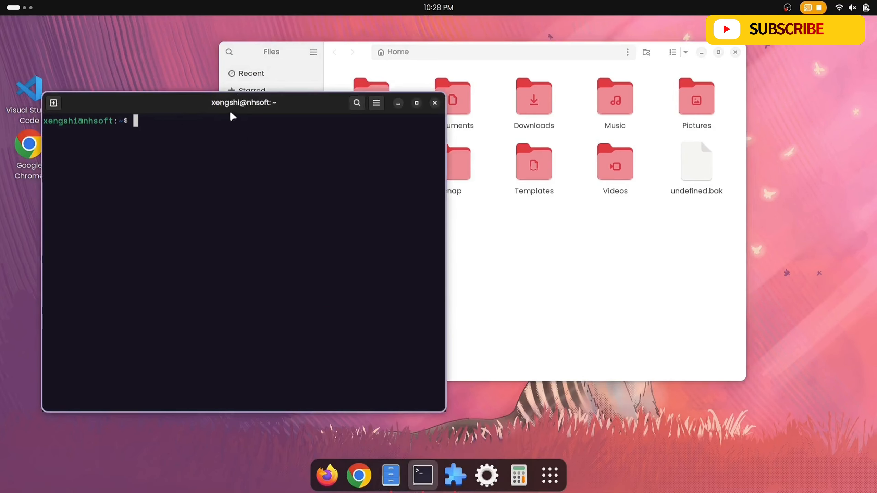
left_click(514, 259)
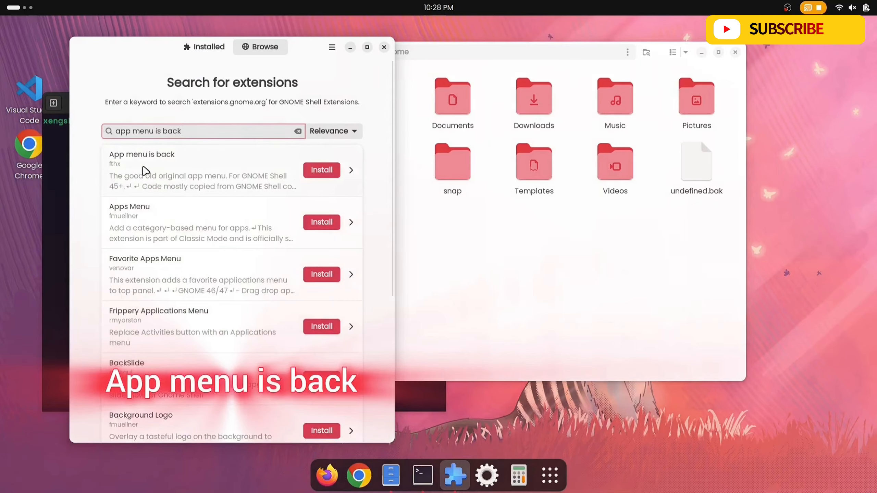
Install the App menu is back extension, and minimize Extension Manager to try the top bar app name with Files and Terminal.
left_click(145, 169)
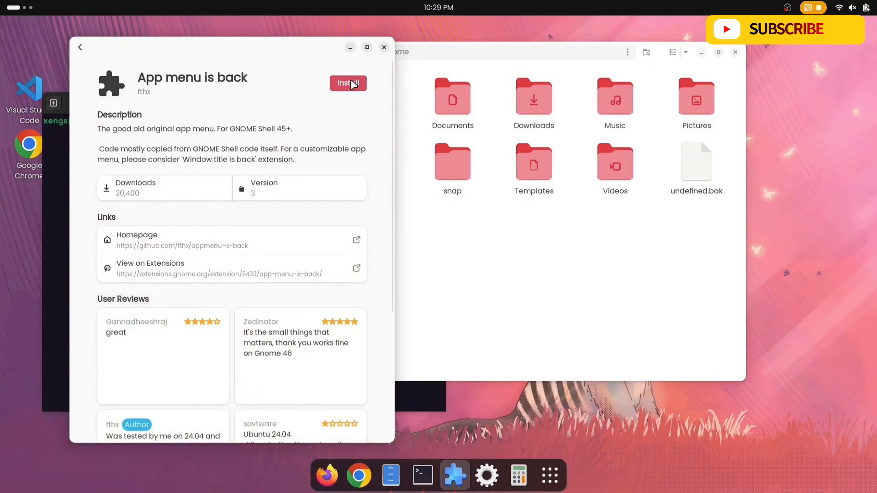
left_click(353, 84)
left_click(489, 283)
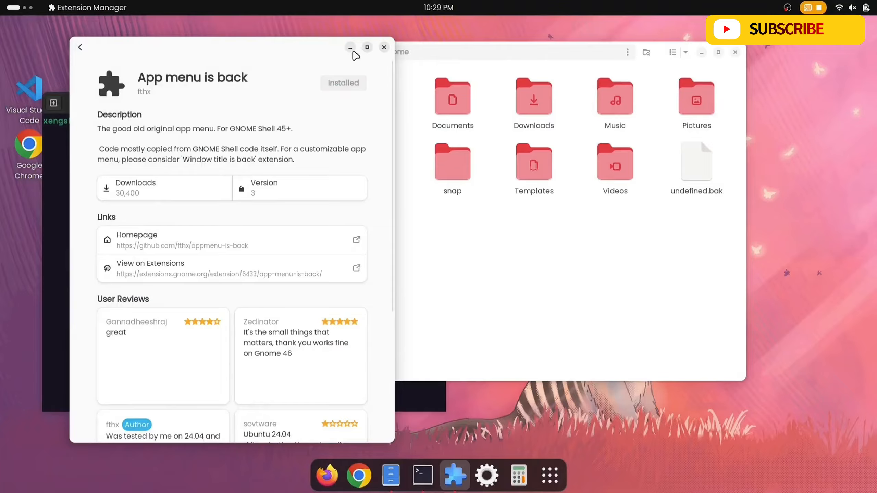
left_click(350, 49)
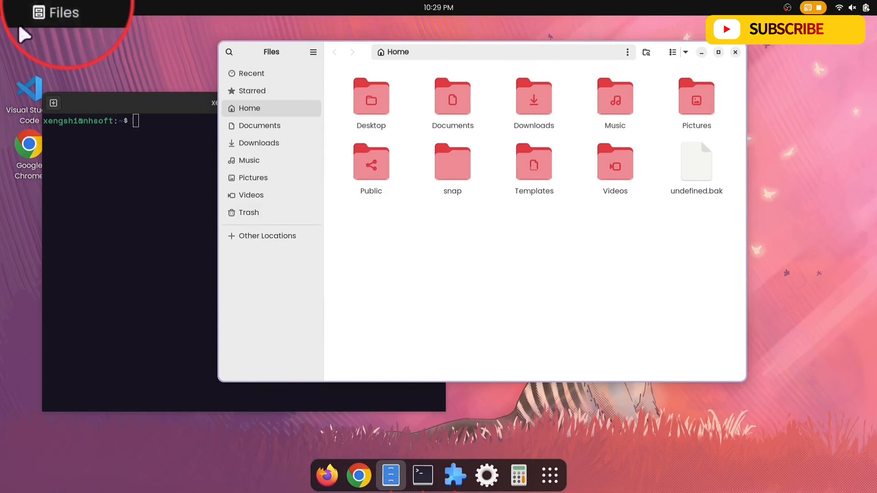
left_click(114, 107)
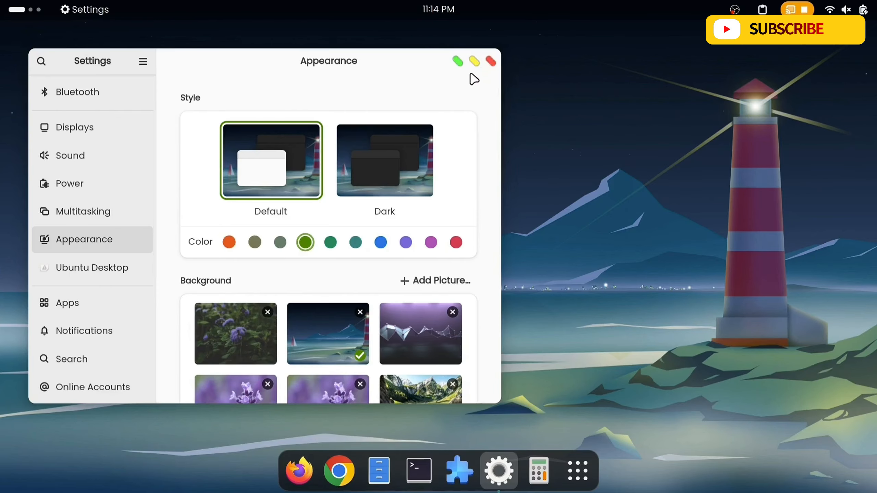
Browse extensions in Extension Manager for "custom windows" and open the details page of Custom Window Controls.
left_click(450, 478)
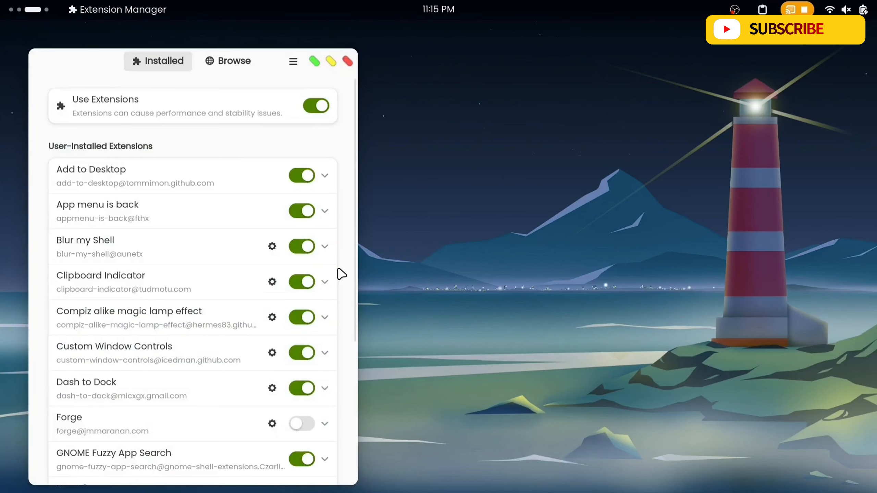
left_click(228, 61)
left_click_drag(91, 64, 79, 53)
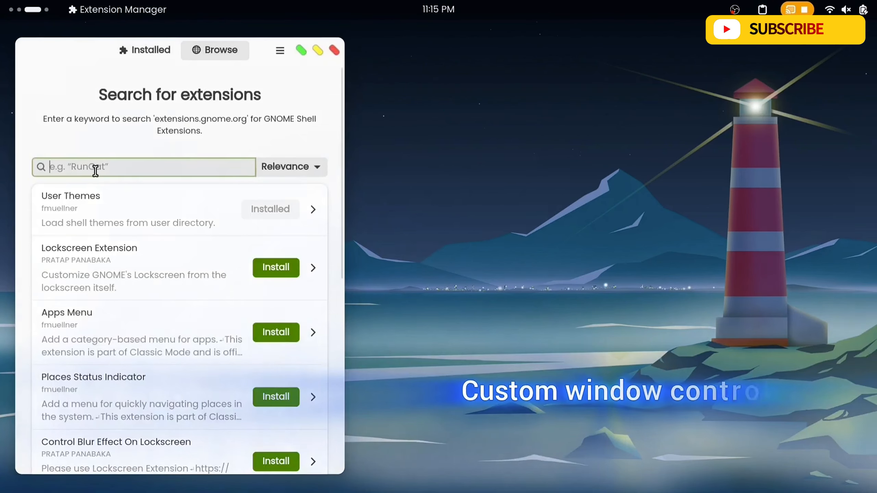
type("custom winrows")
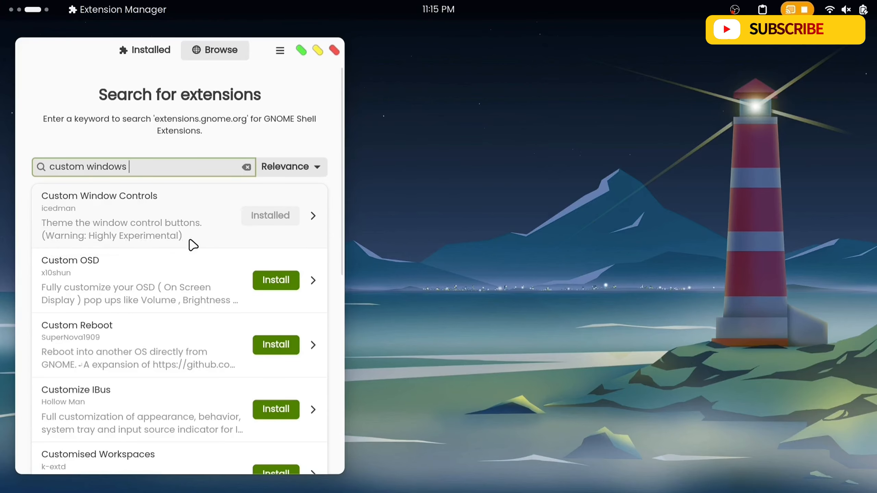
left_click(168, 208)
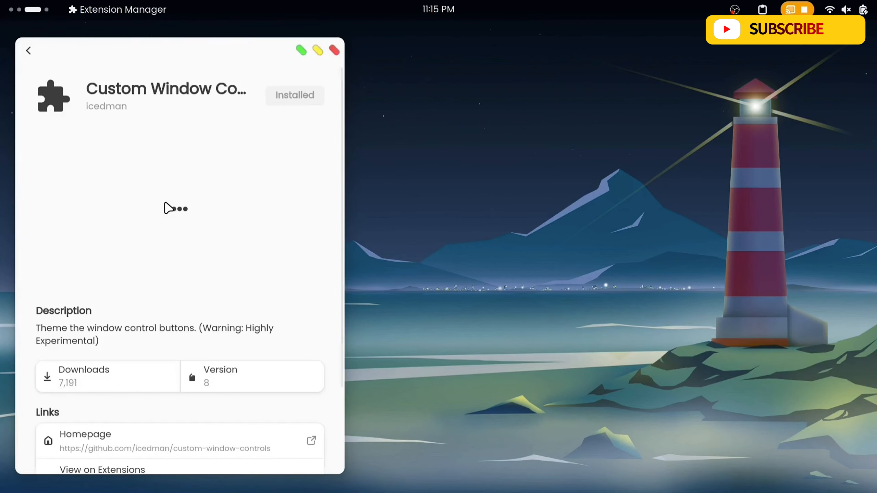
Read the Custom Window Controls user reviews, and try to uninstall the extension from the installed list.
scroll(178, 241, "down", 5)
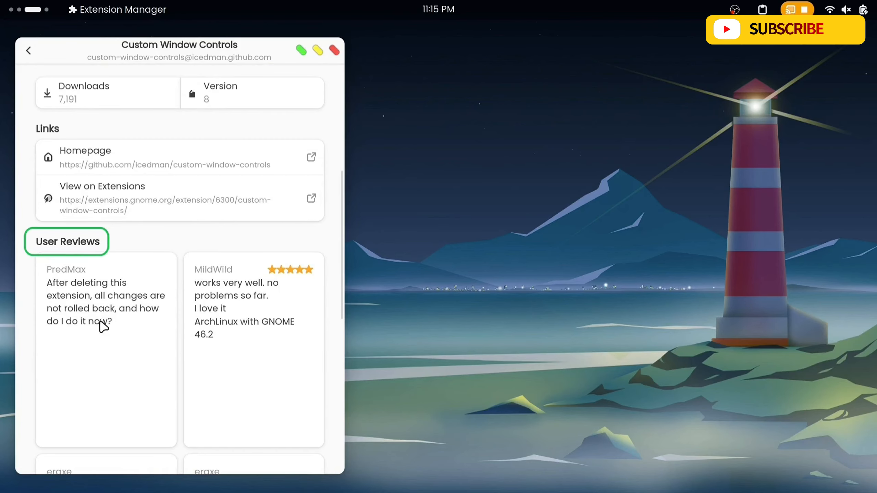
scroll(131, 319, "down", 3)
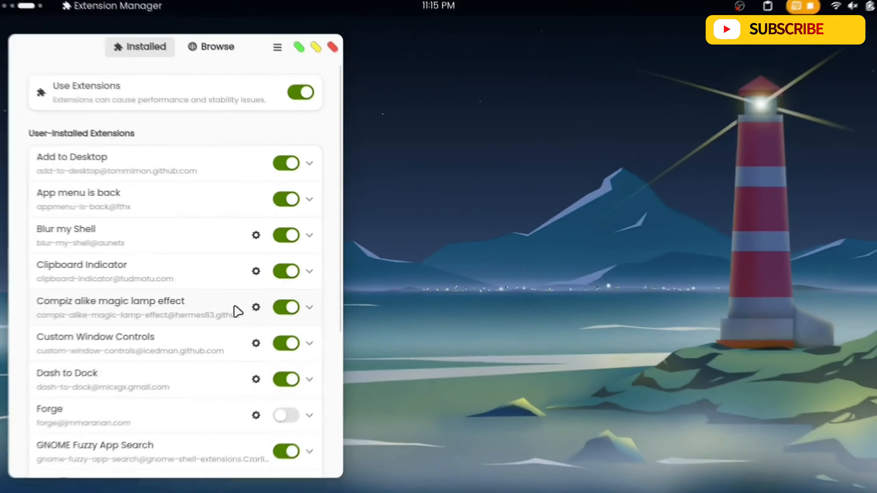
left_click(309, 342)
scroll(313, 346, "down", 2)
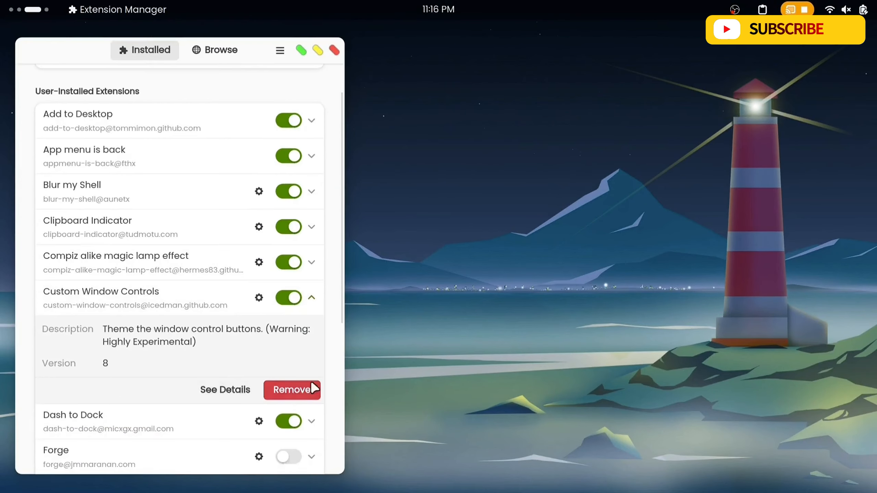
left_click(285, 394)
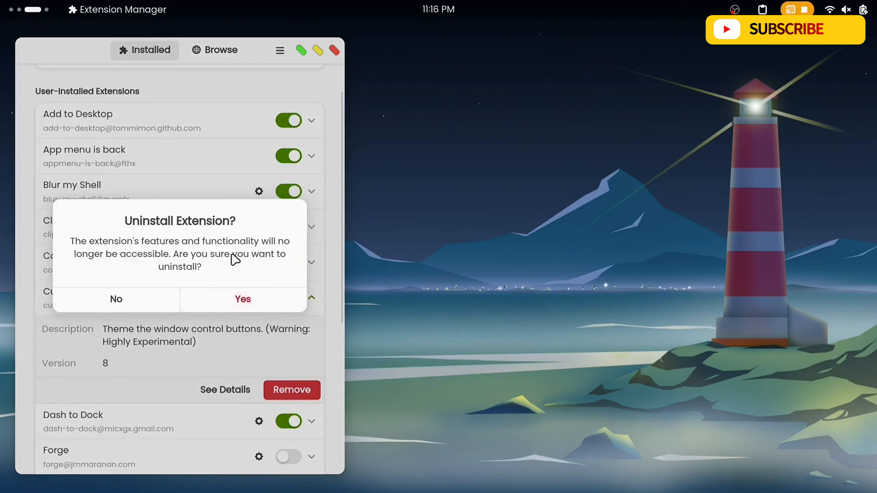
left_click(242, 299)
scroll(234, 186, "up", 2)
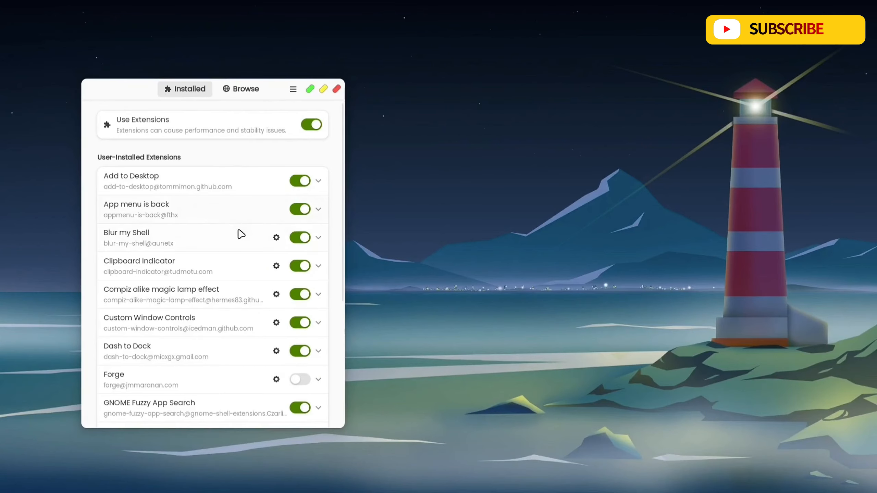
Open the Custom Window Controls settings, try the left button layout, and set the layout back to right.
left_click(276, 323)
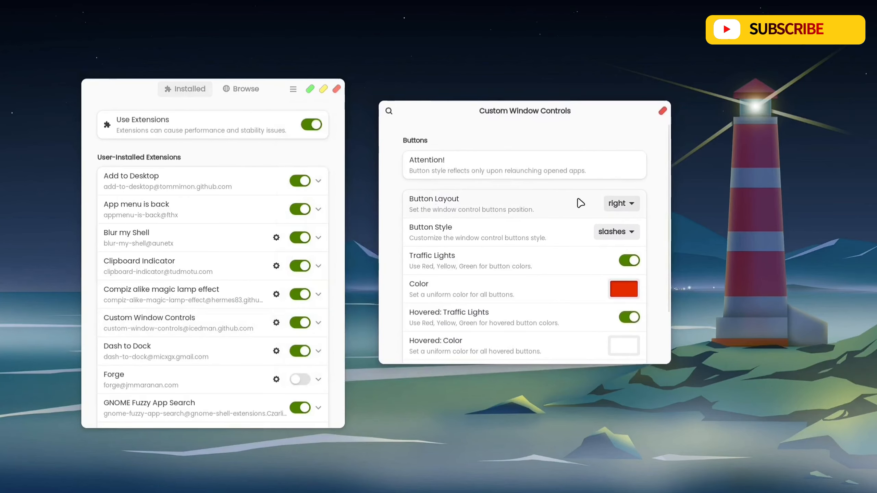
left_click(625, 204)
left_click(618, 245)
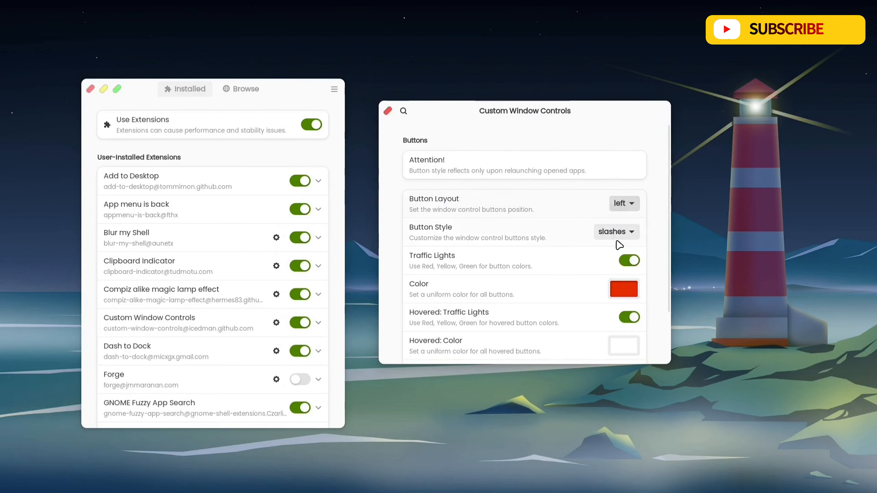
left_click(624, 204)
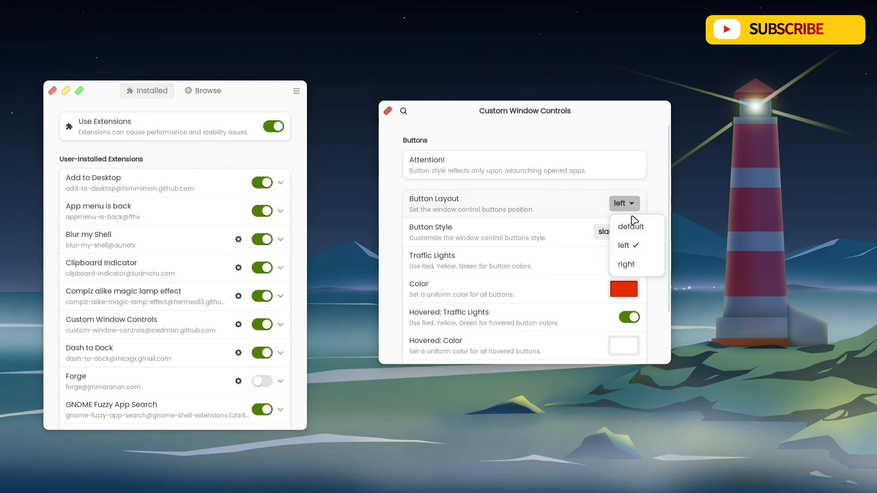
left_click(636, 262)
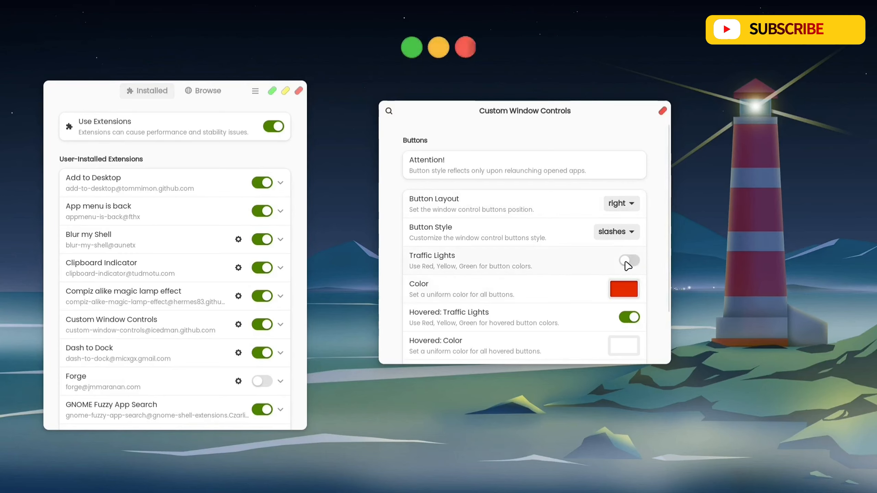
Set the window control button style to circles and close the Custom Window Controls settings.
left_click(610, 231)
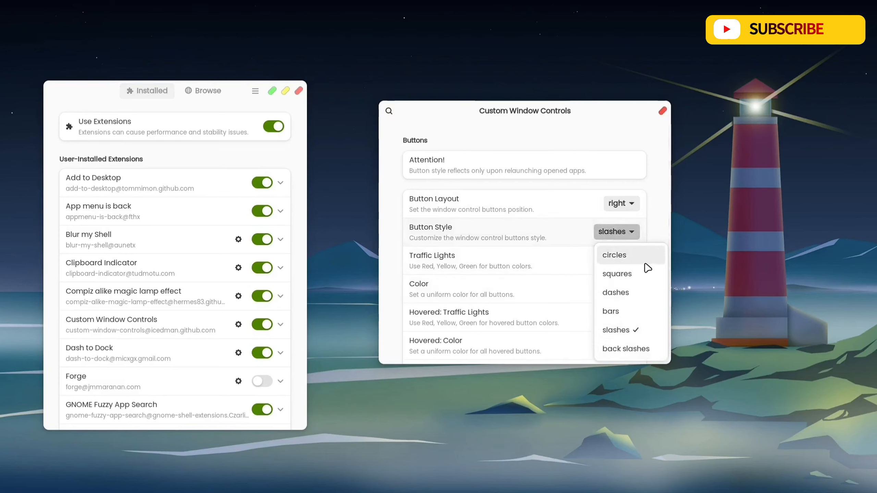
left_click(615, 256)
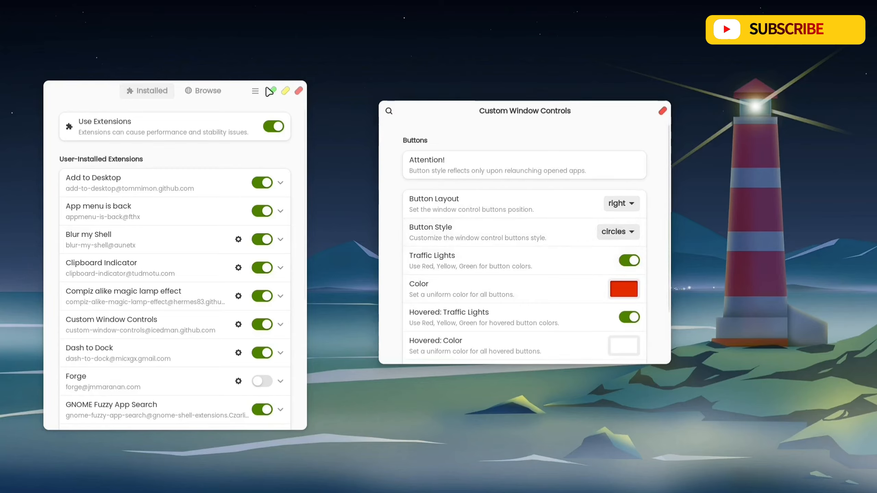
left_click_drag(456, 121, 446, 118)
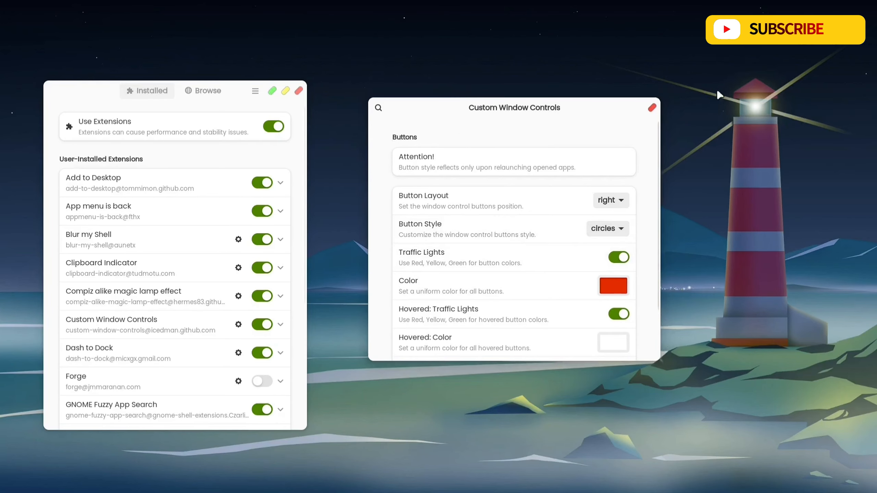
left_click(653, 108)
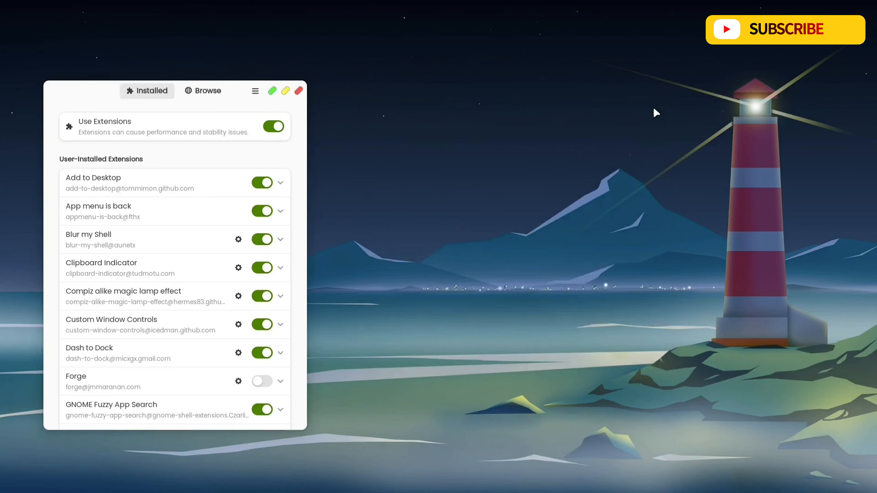
Close Extension Manager and relaunch it by searching for "exte" to apply the new button style.
left_click(299, 91)
key("super")
type("exte")
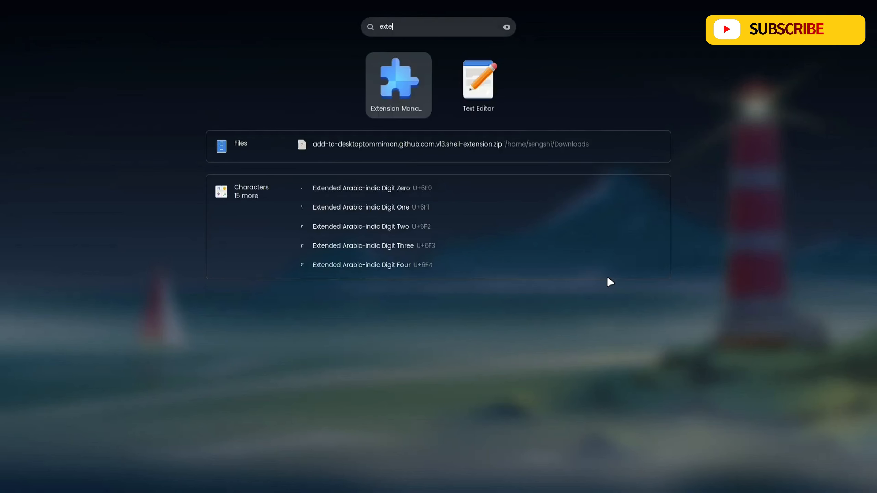
key("Return")
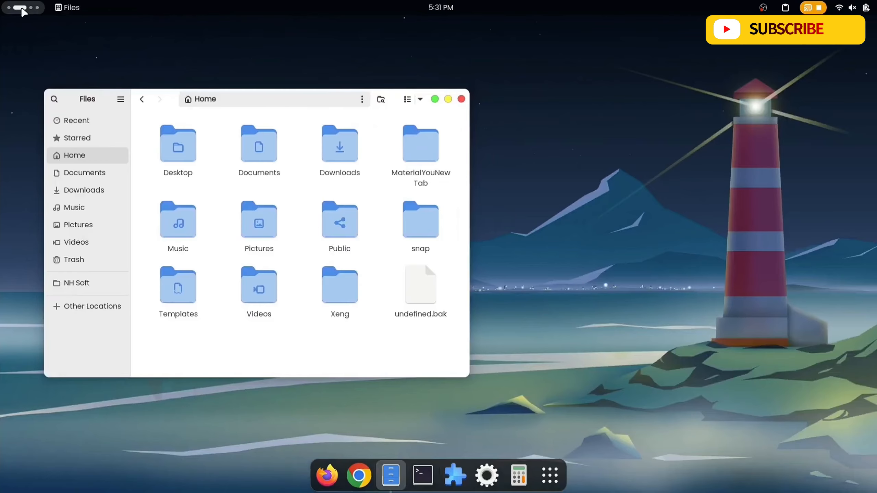
Install the Logo Menu extension and open its menu from the top bar to view the entries.
left_click(23, 10)
left_click(23, 10)
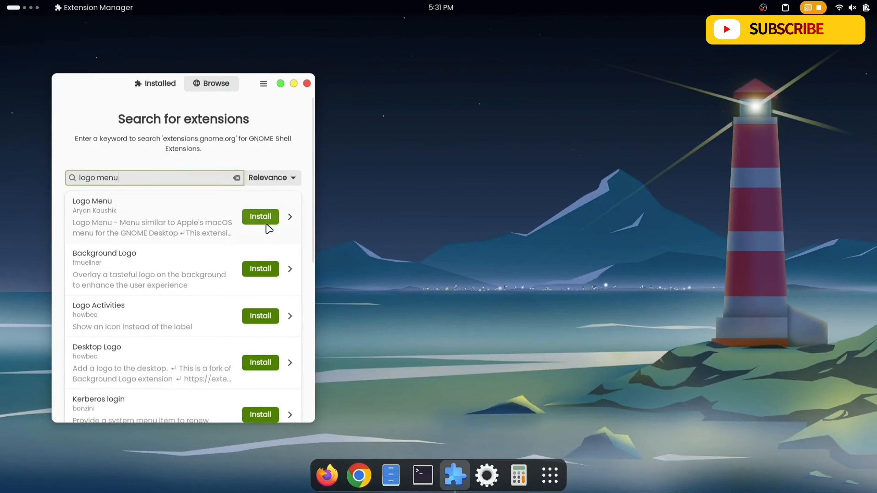
left_click(261, 218)
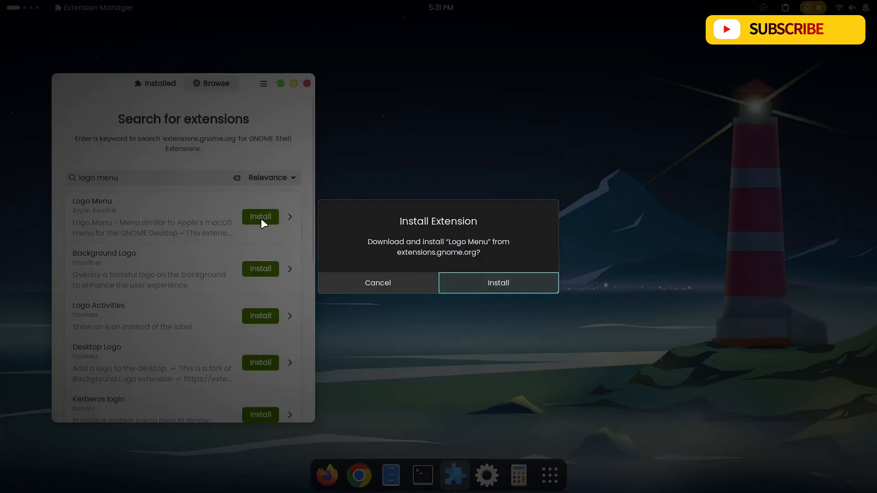
left_click(476, 283)
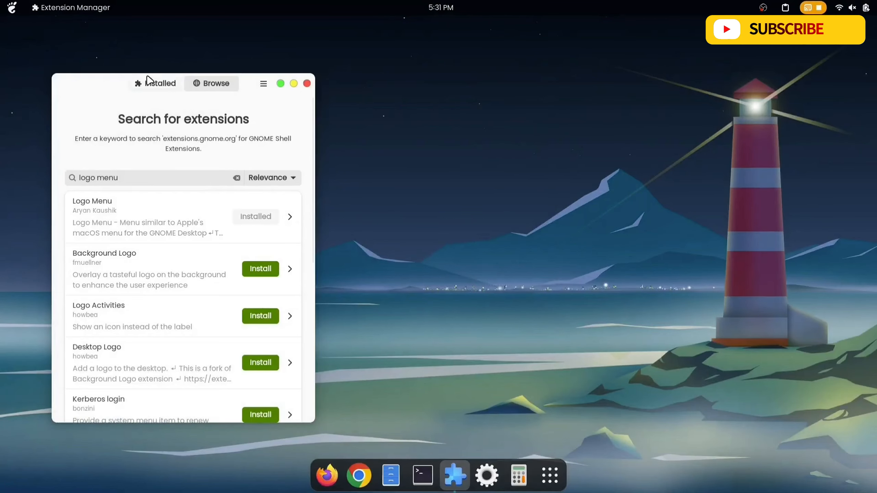
left_click(12, 8)
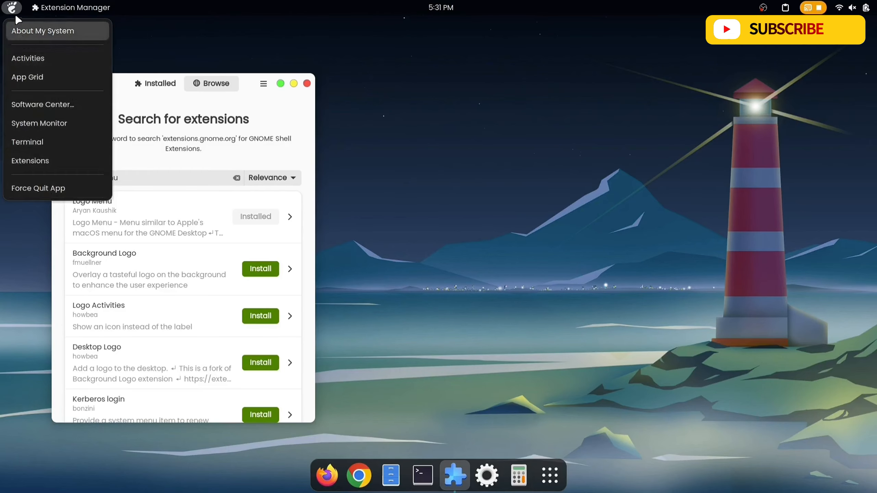
Open the Logo Menu settings from the installed extensions and move the settings window clear of Extension Manager.
left_click(141, 83)
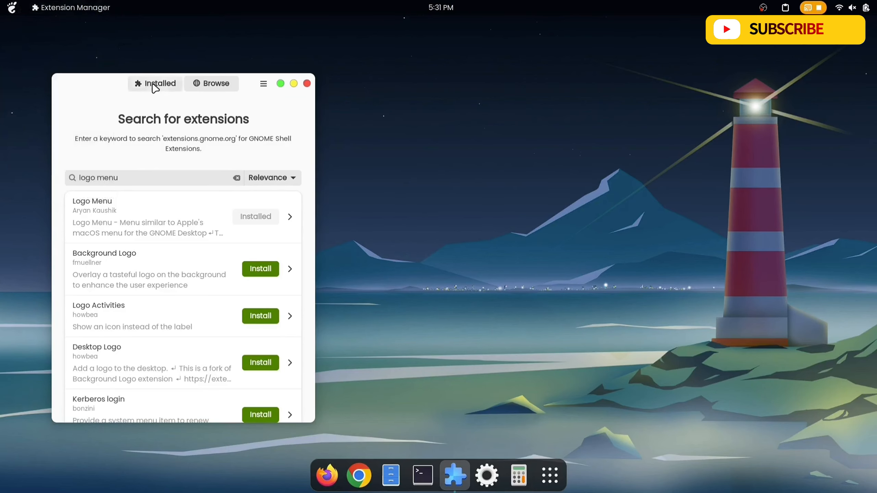
scroll(164, 308, "down", 3)
scroll(165, 309, "down", 2)
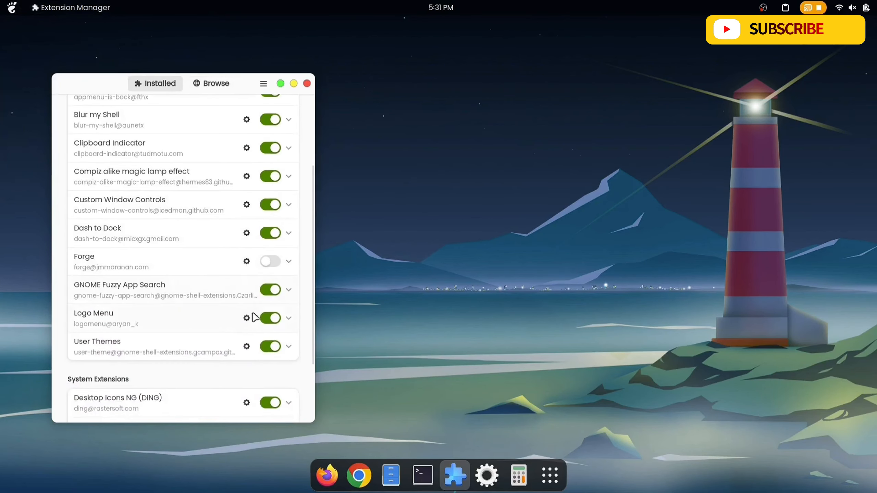
left_click(247, 318)
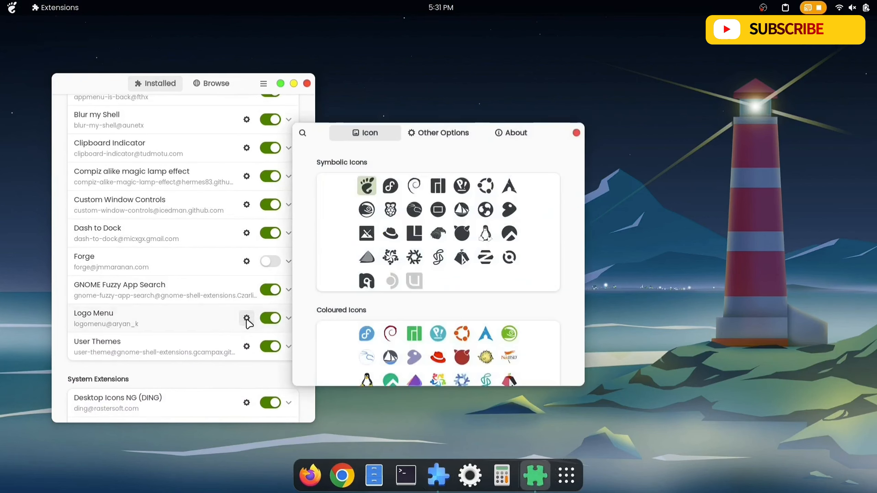
left_click_drag(548, 133, 625, 103)
Try the Fedora, Manjaro and Ubuntu symbolic icons and the GNOME and Ubuntu coloured icons for Logo Menu.
left_click(468, 156)
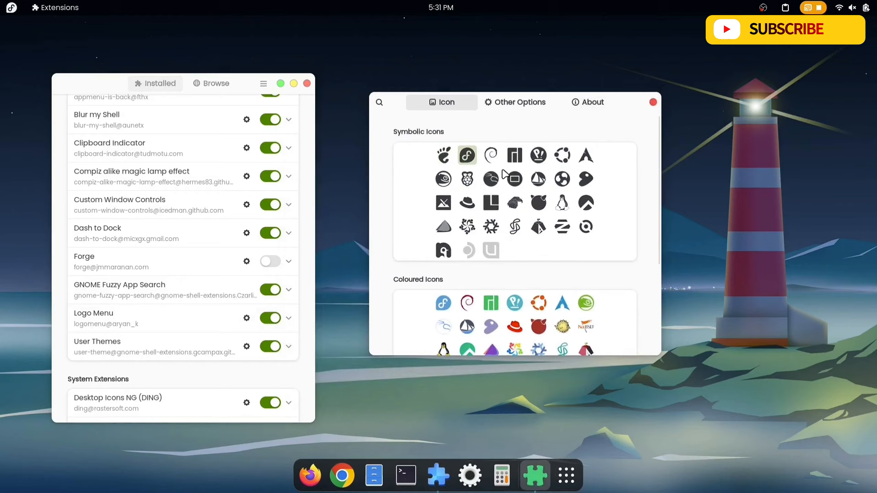
left_click(516, 157)
left_click(563, 158)
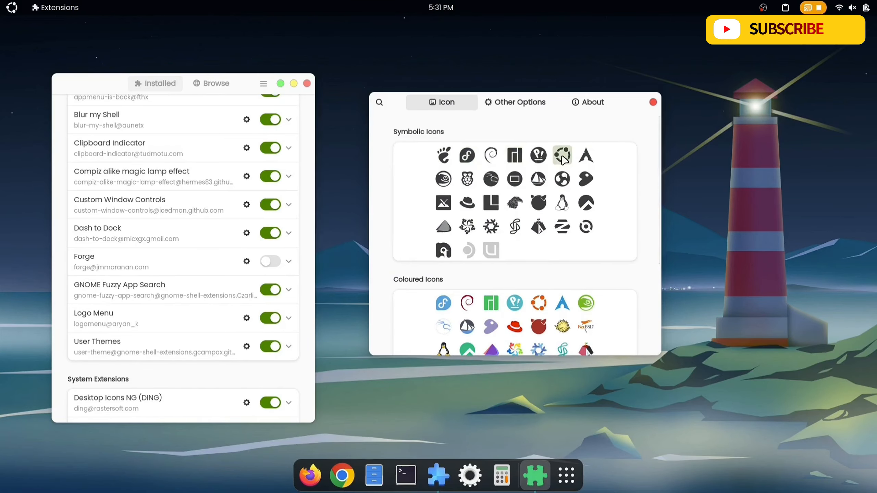
scroll(530, 213, "down", 5)
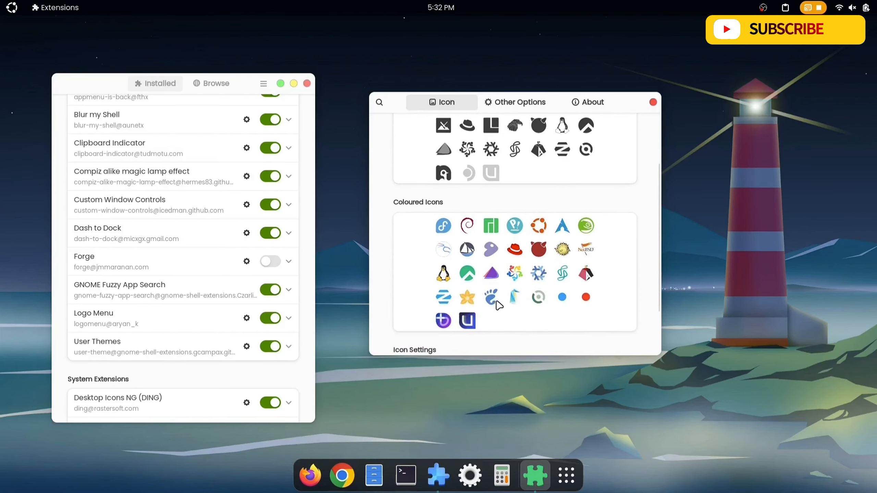
left_click(496, 302)
left_click(539, 226)
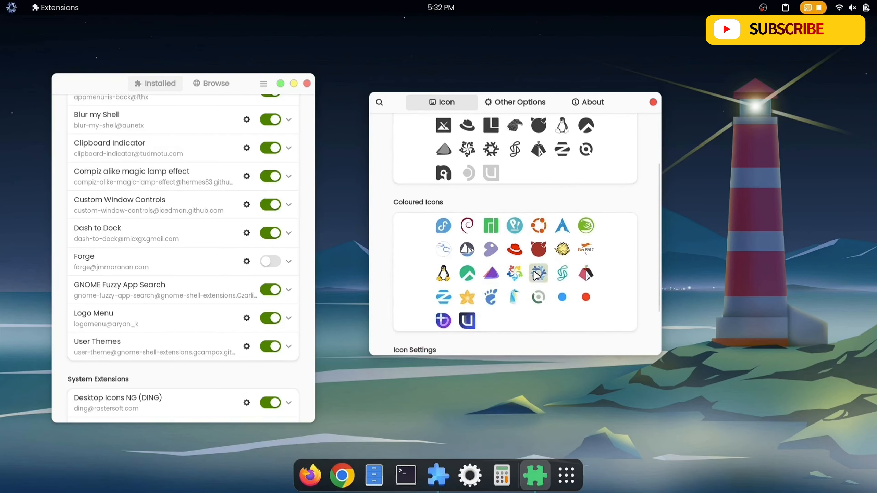
Enable Use Custom Icon in the Logo Menu icon settings and look over the icon file and size options.
scroll(587, 277, "down", 4)
left_click(608, 307)
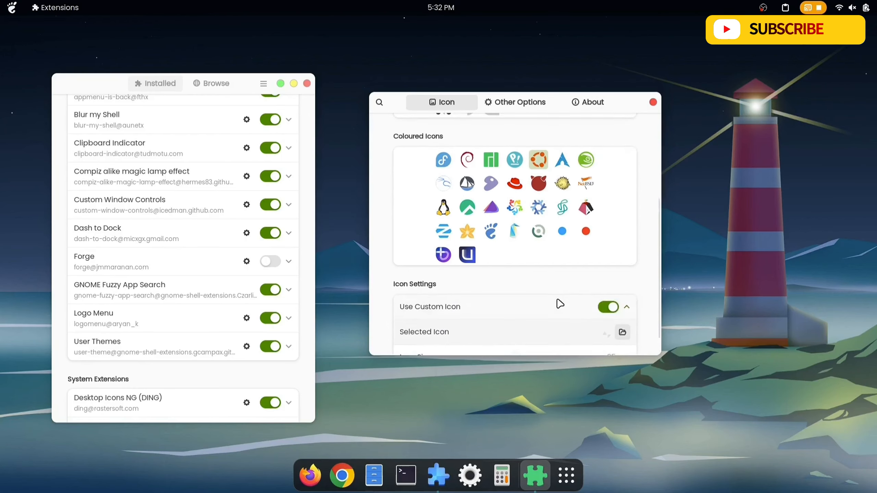
scroll(618, 306, "down", 2)
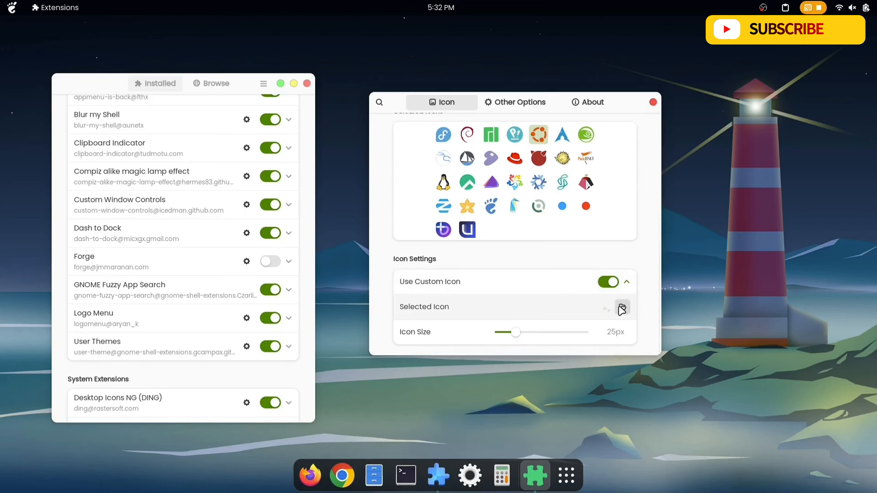
scroll(511, 230, "up", 5)
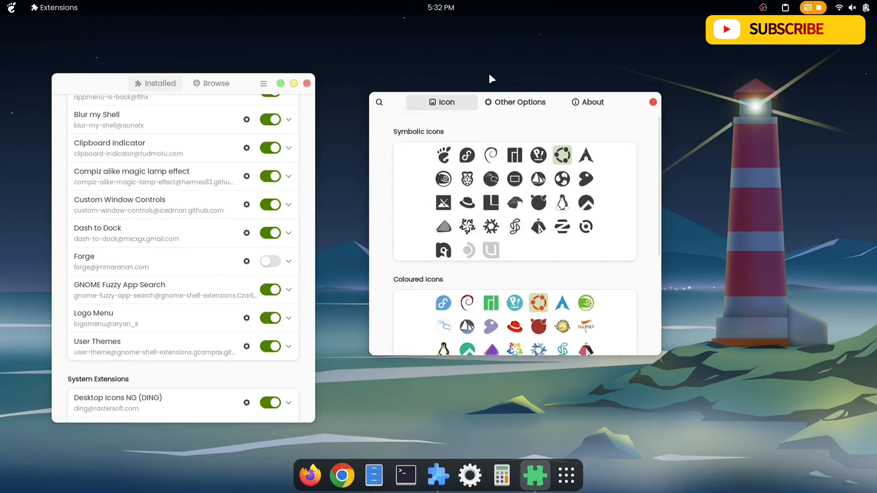
Enable Power Options and Show Activities Button for Logo Menu, checking the power entries in its top bar menu.
left_click(523, 106)
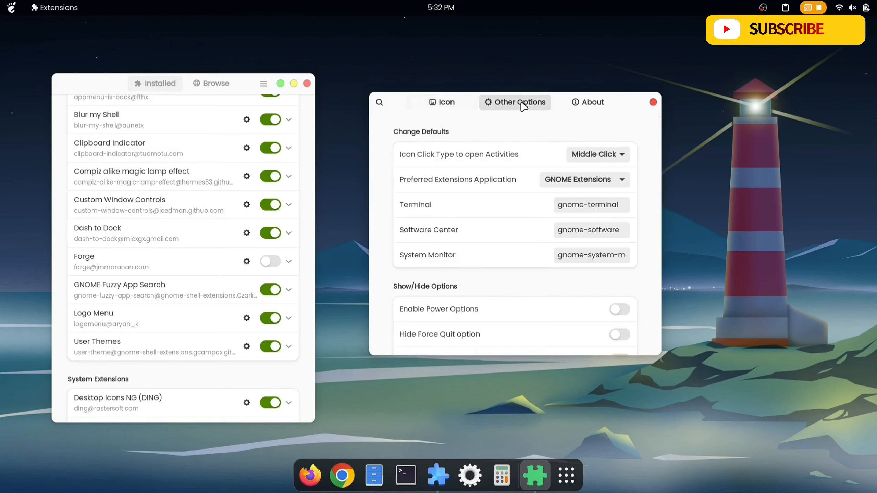
scroll(505, 186, "down", 5)
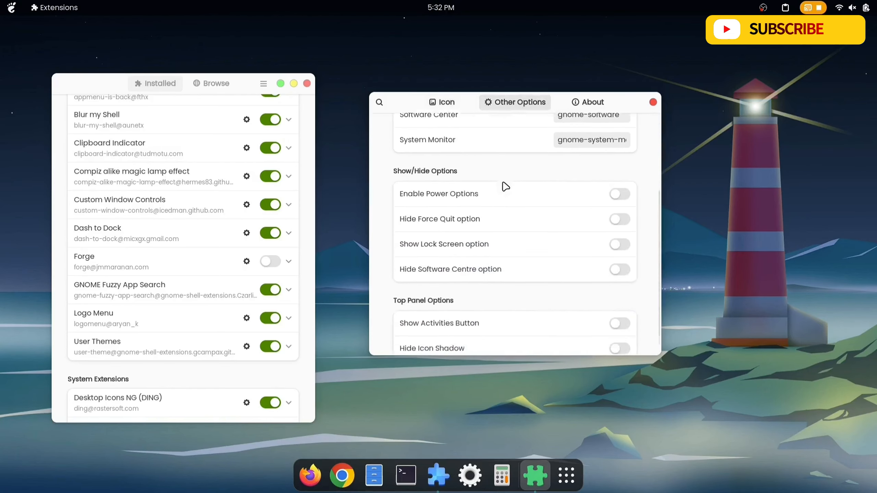
left_click(620, 188)
left_click(12, 7)
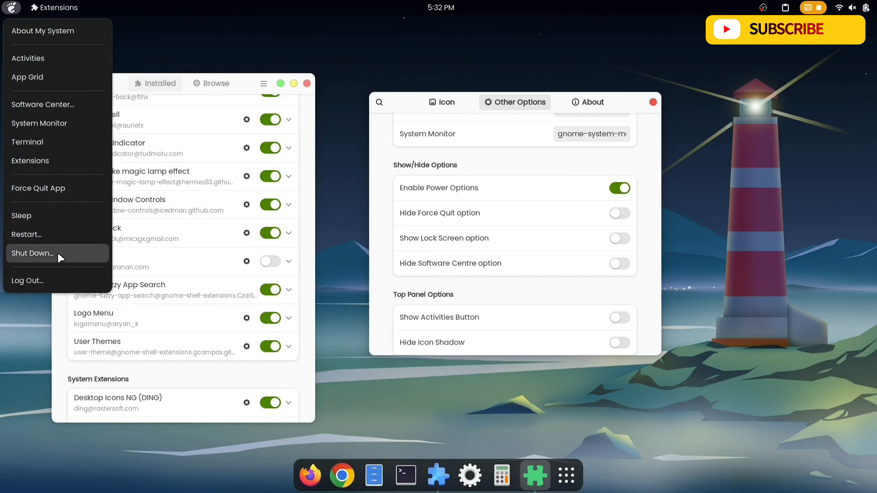
left_click(446, 176)
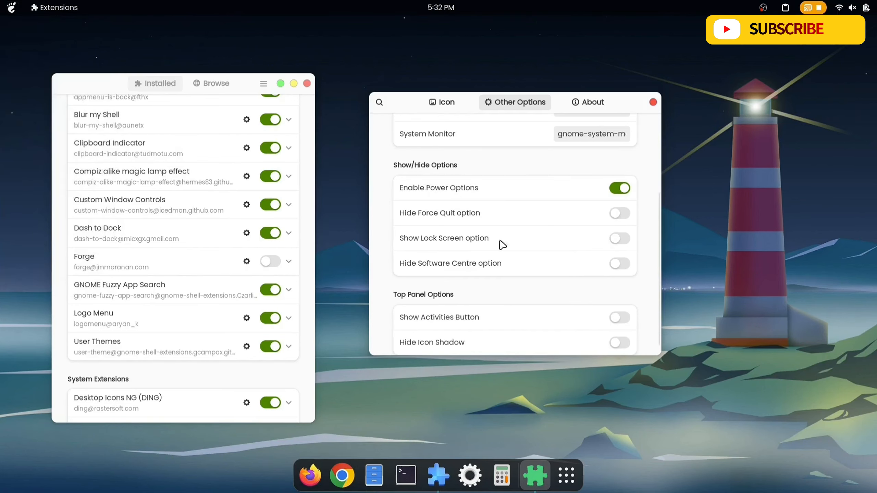
scroll(502, 245, "down", 1)
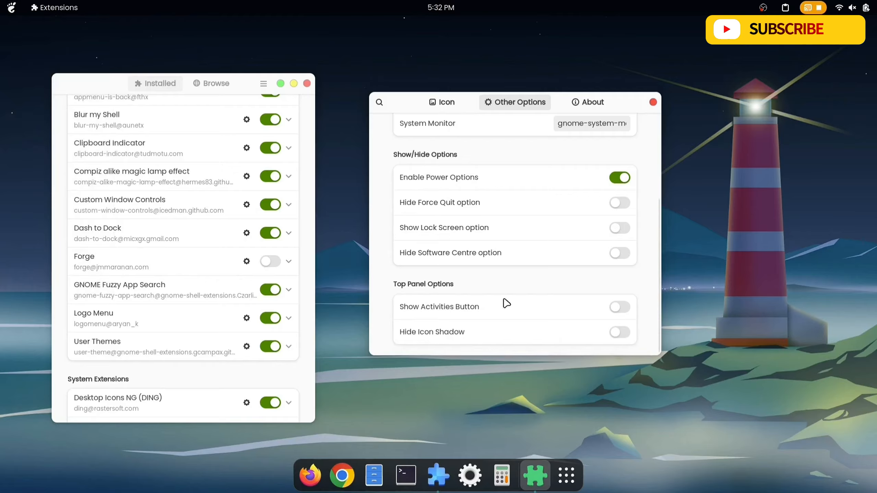
left_click(621, 308)
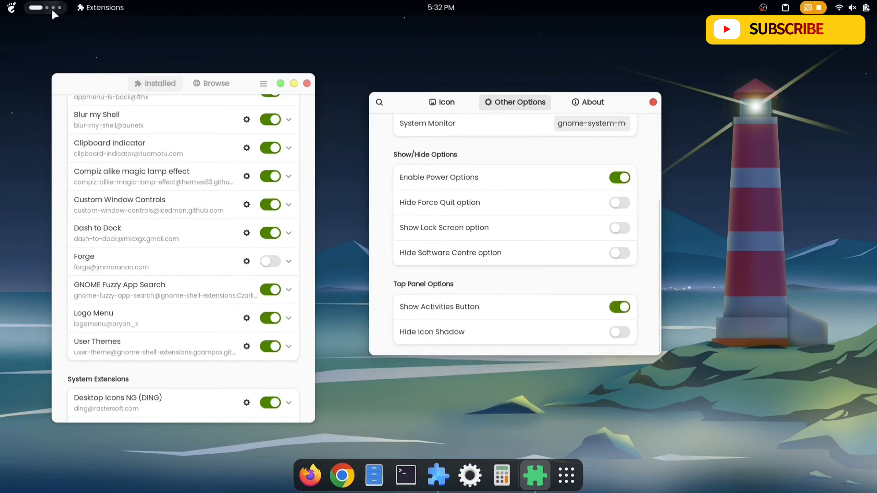
Try the restored Activities button by opening and closing the activities overview twice.
left_click(48, 10)
left_click(48, 9)
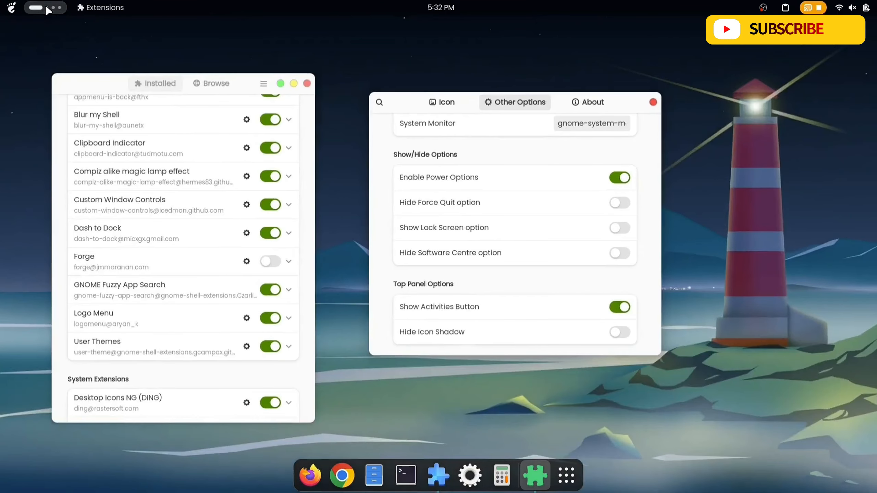
left_click(47, 10)
left_click(47, 11)
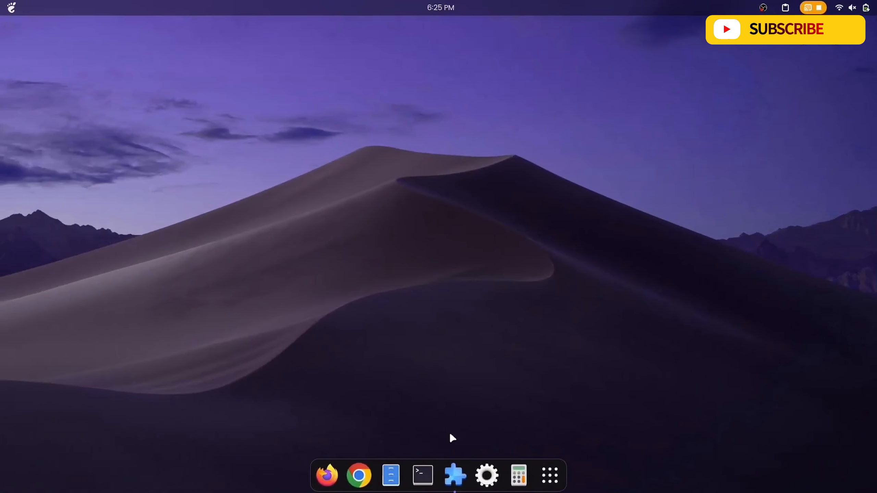
Bring up Extension Manager and check the default date menu with its calendar, media controls and notifications.
left_click(458, 478)
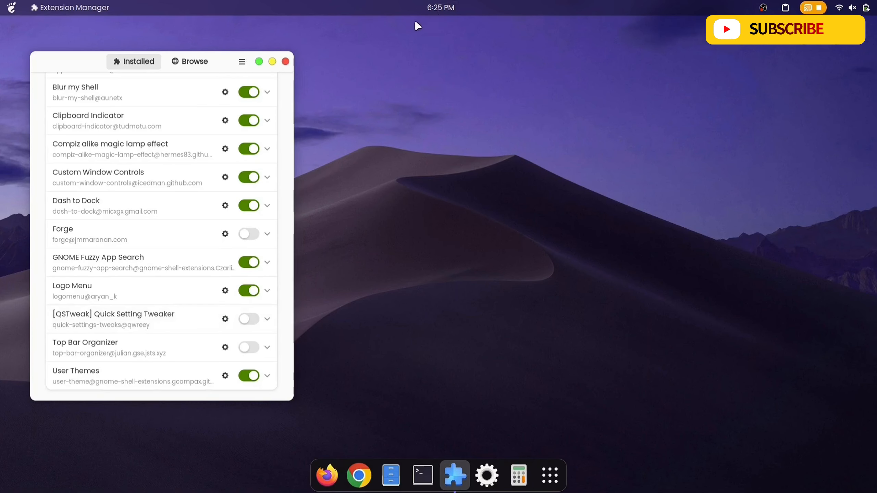
left_click(436, 12)
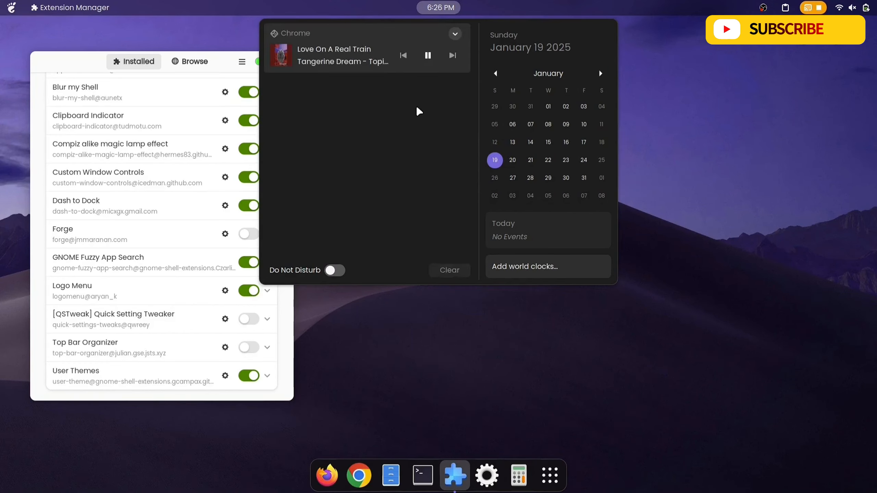
left_click(430, 310)
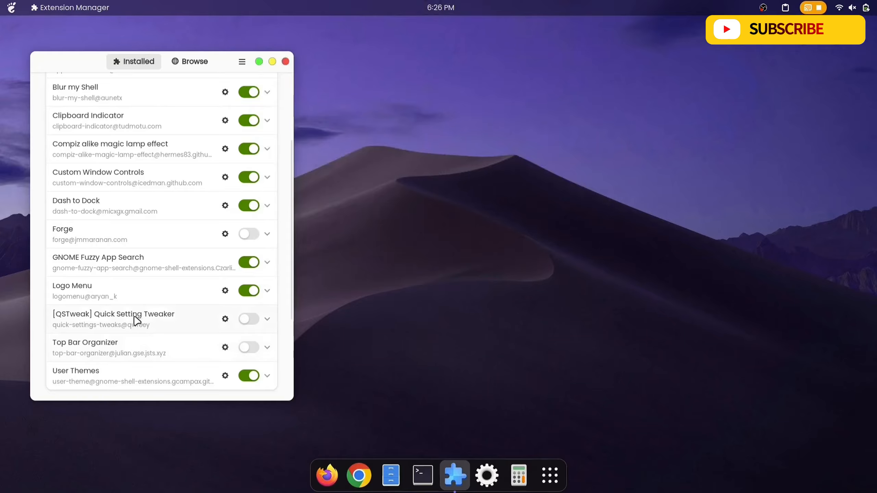
Enable the [QSTweak] Quick Setting Tweaker extension and check its effect on the date menu and the quick settings.
left_click(251, 319)
left_click(432, 10)
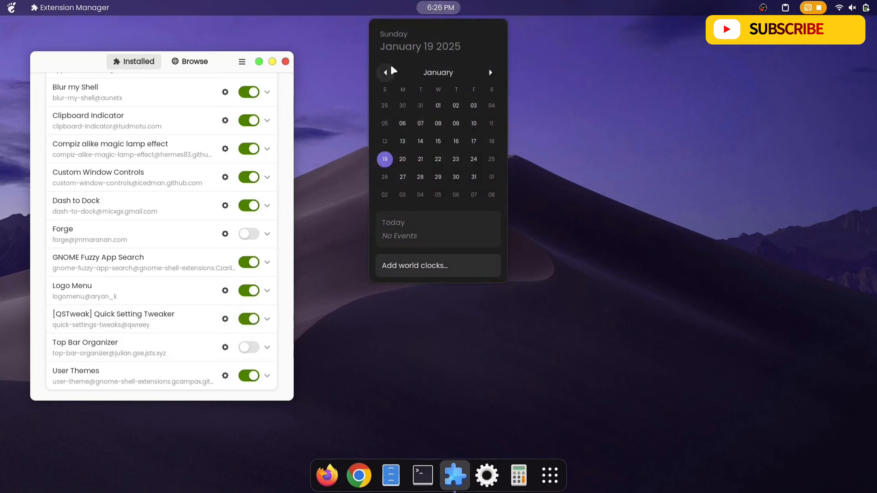
left_click(520, 48)
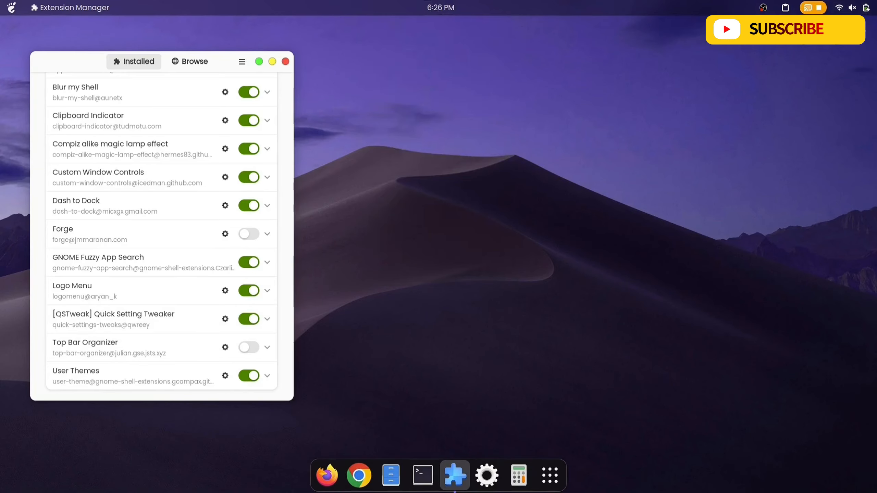
left_click(855, 8)
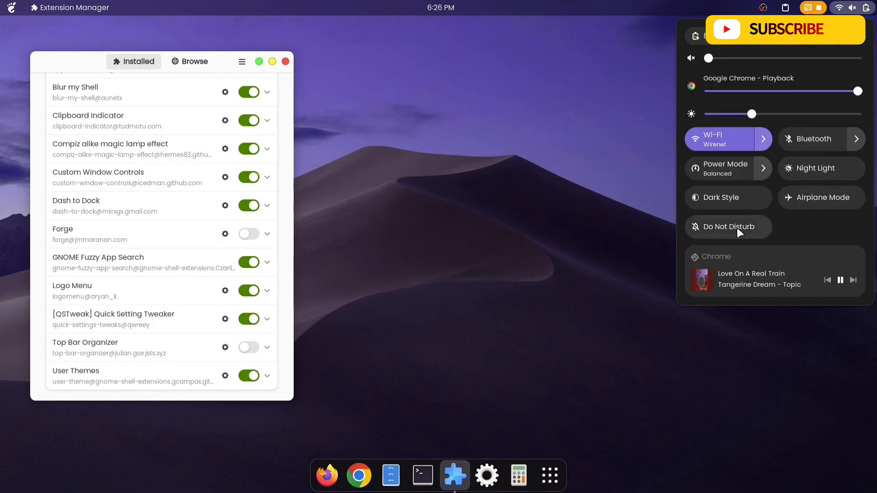